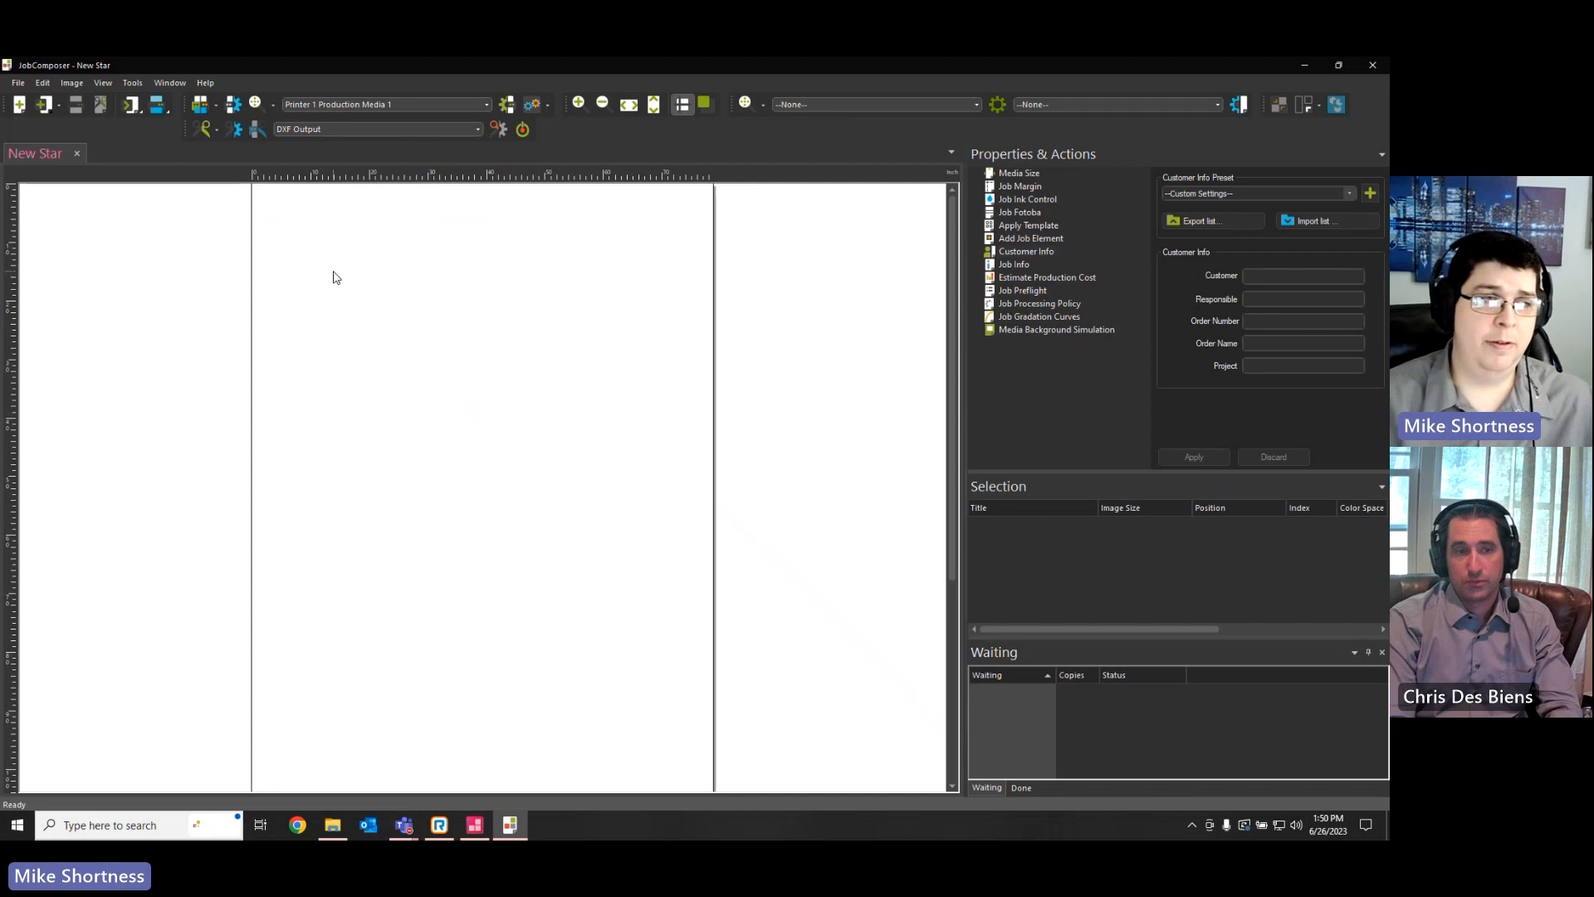
# Place the recent image New Star 2.pdf on the empty job
pyautogui.rightClick(309, 229)
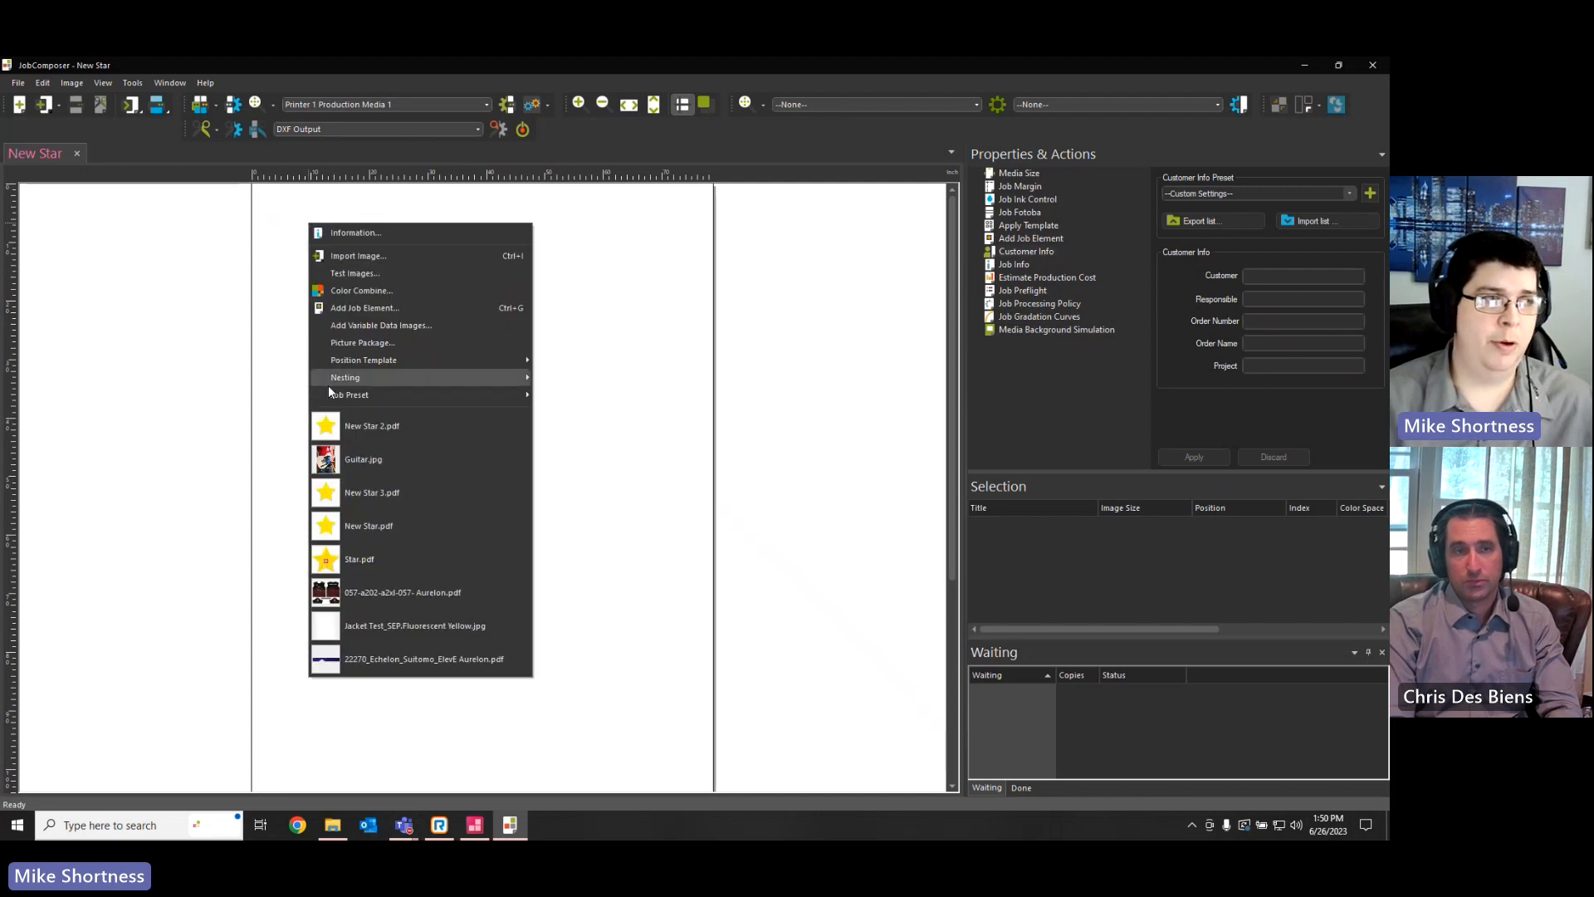
pyautogui.click(407, 434)
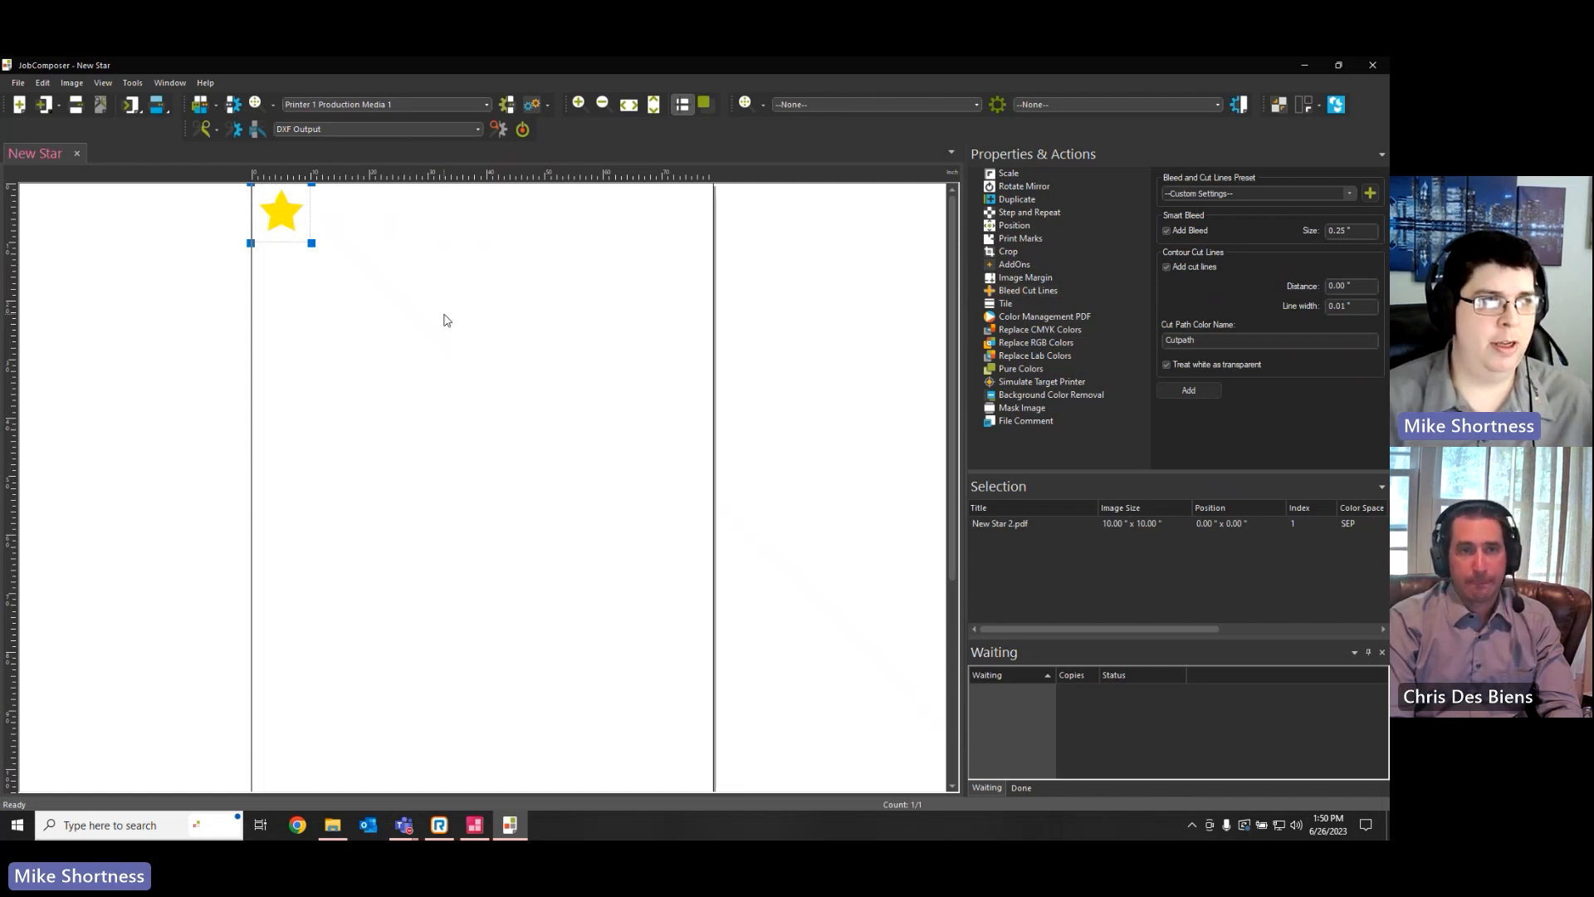
# Turn on contour cutting for the job and switch to the Print and Cut workspace
pyautogui.click(522, 130)
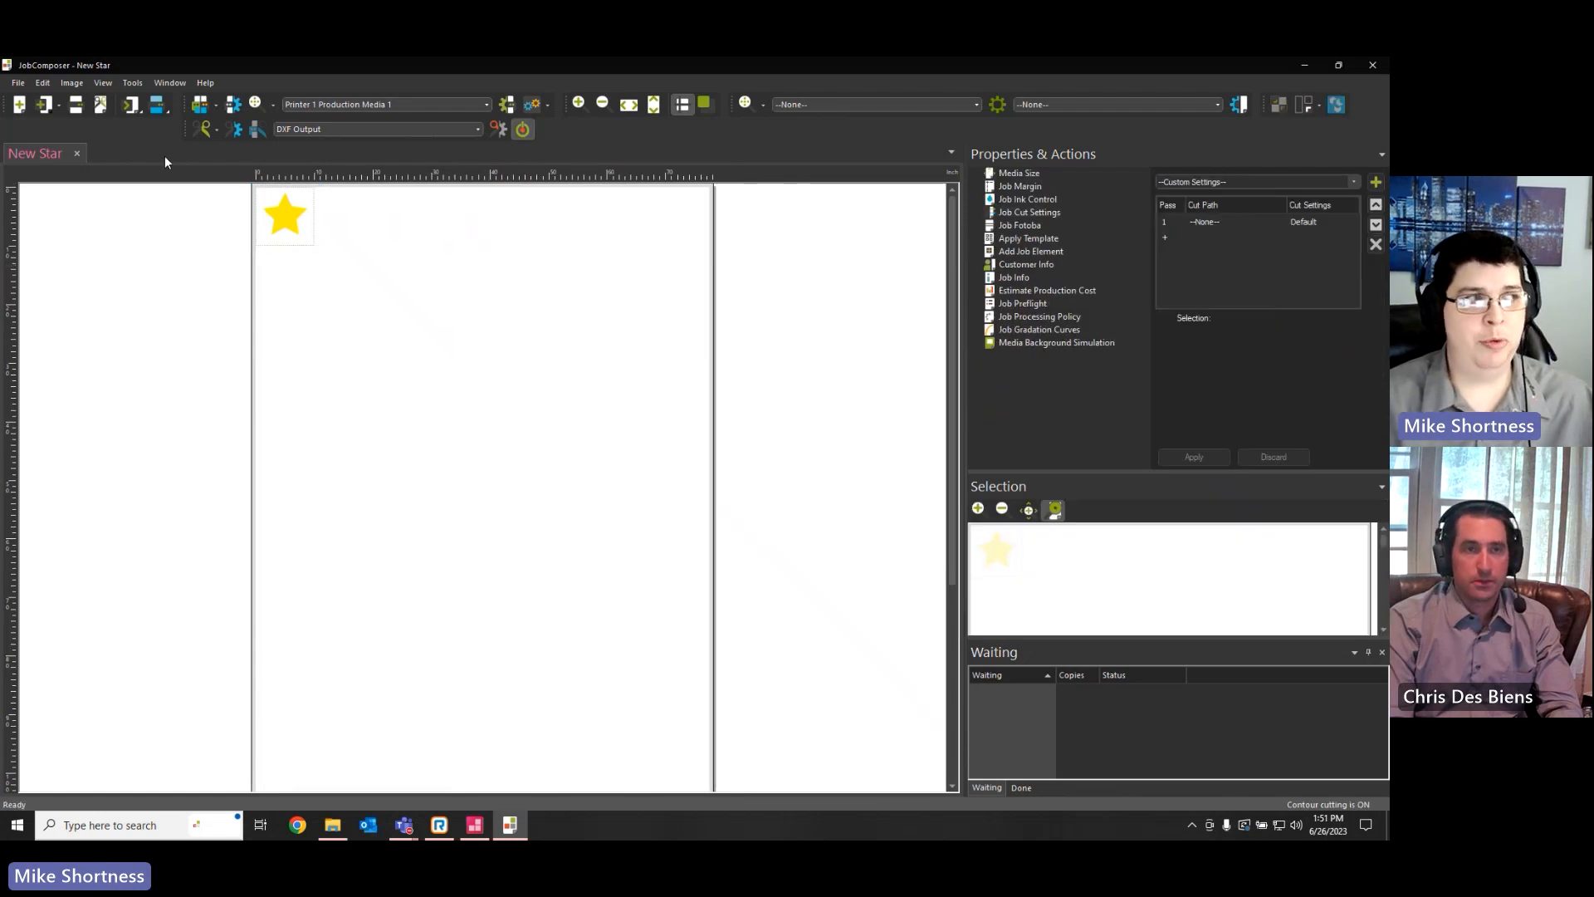
pyautogui.click(103, 83)
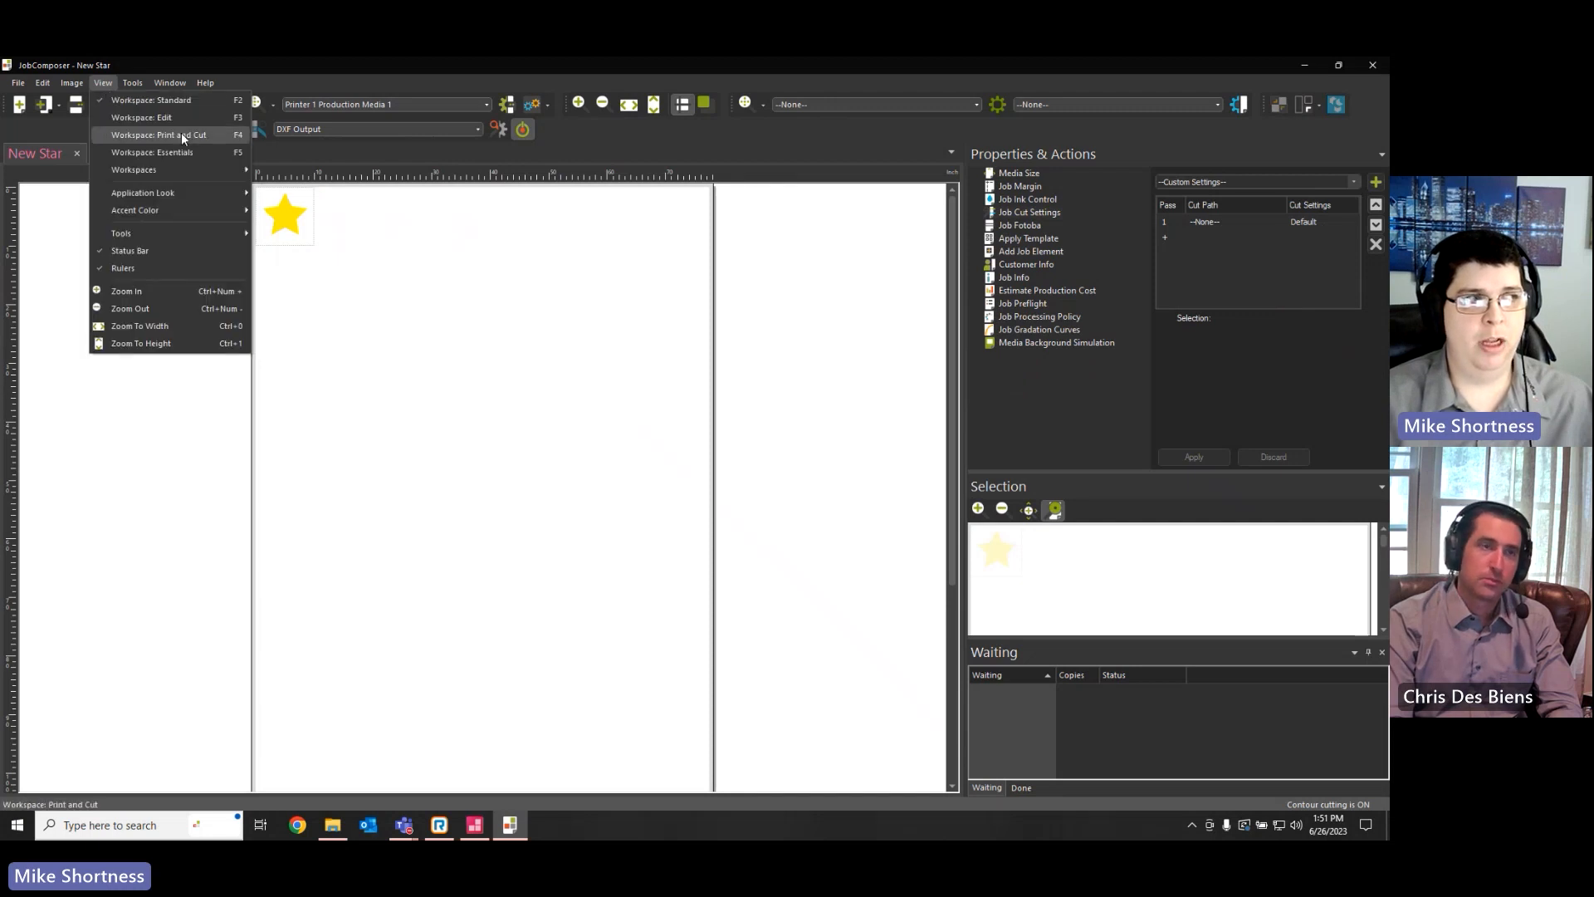
pyautogui.click(217, 133)
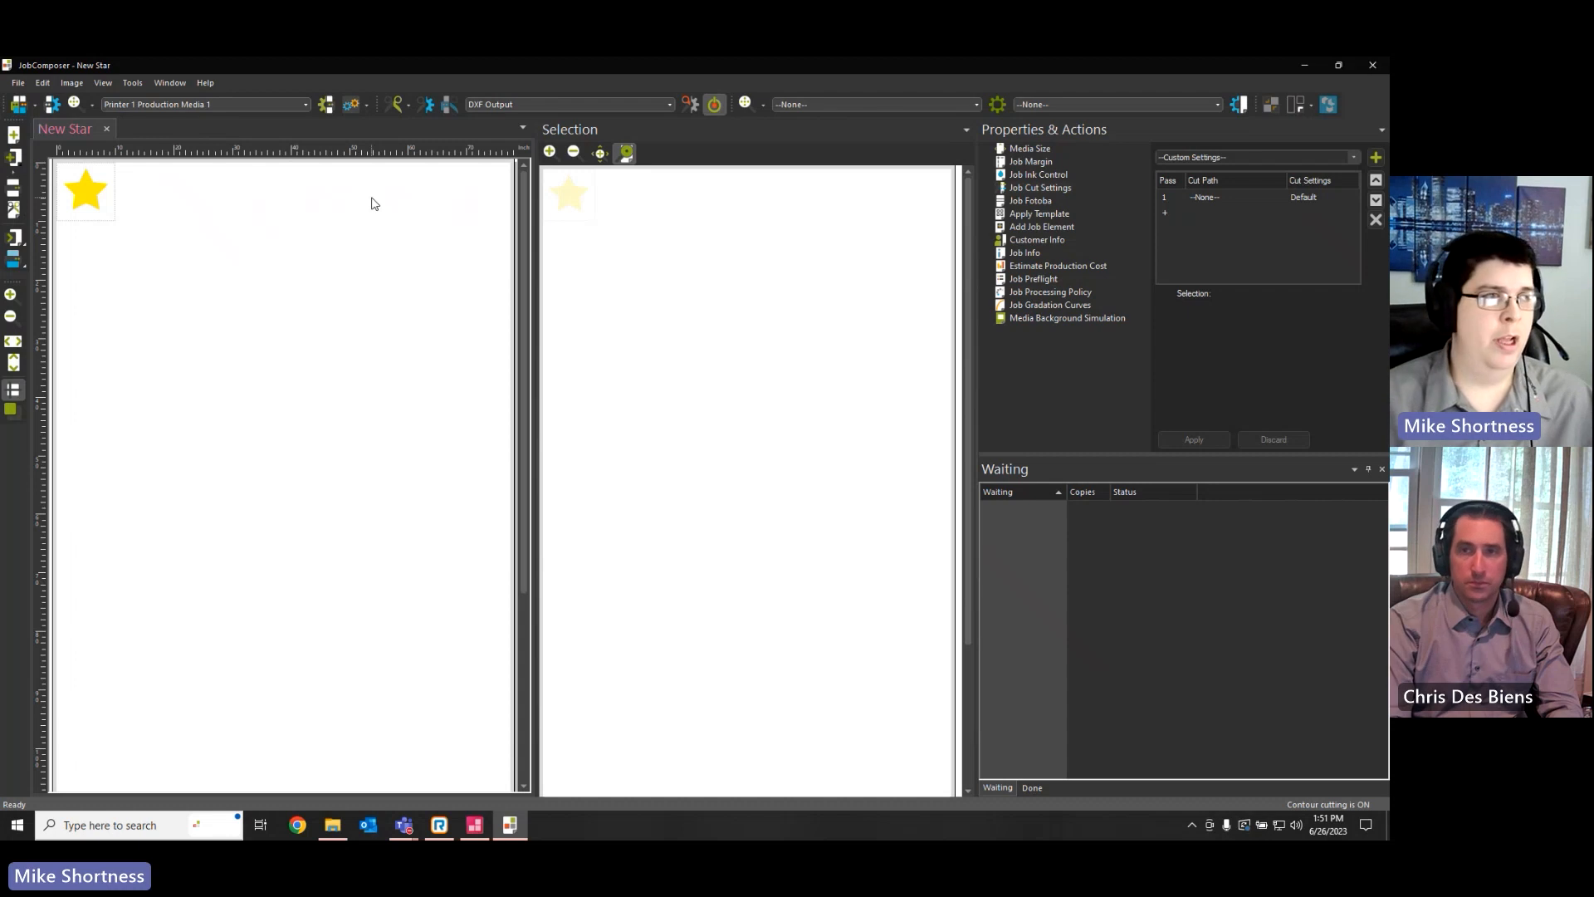
# Add a 0.25" smart bleed and contour cut lines to the star, with 0.00" distance, 0.01" line width and cut path color Cutpath
pyautogui.click(86, 203)
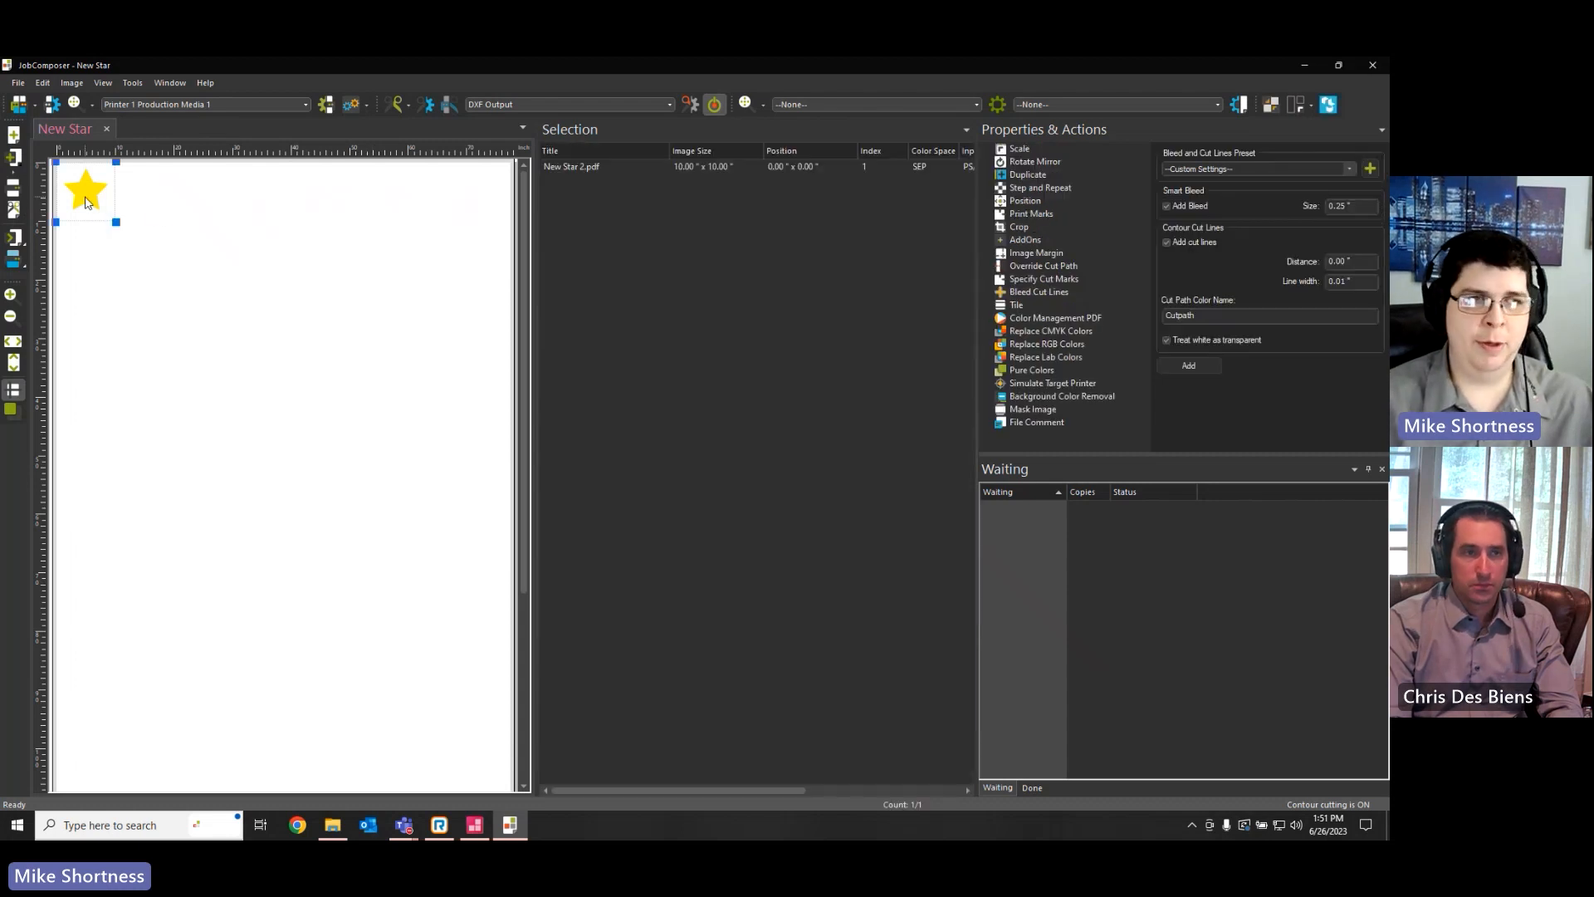
pyautogui.click(1038, 294)
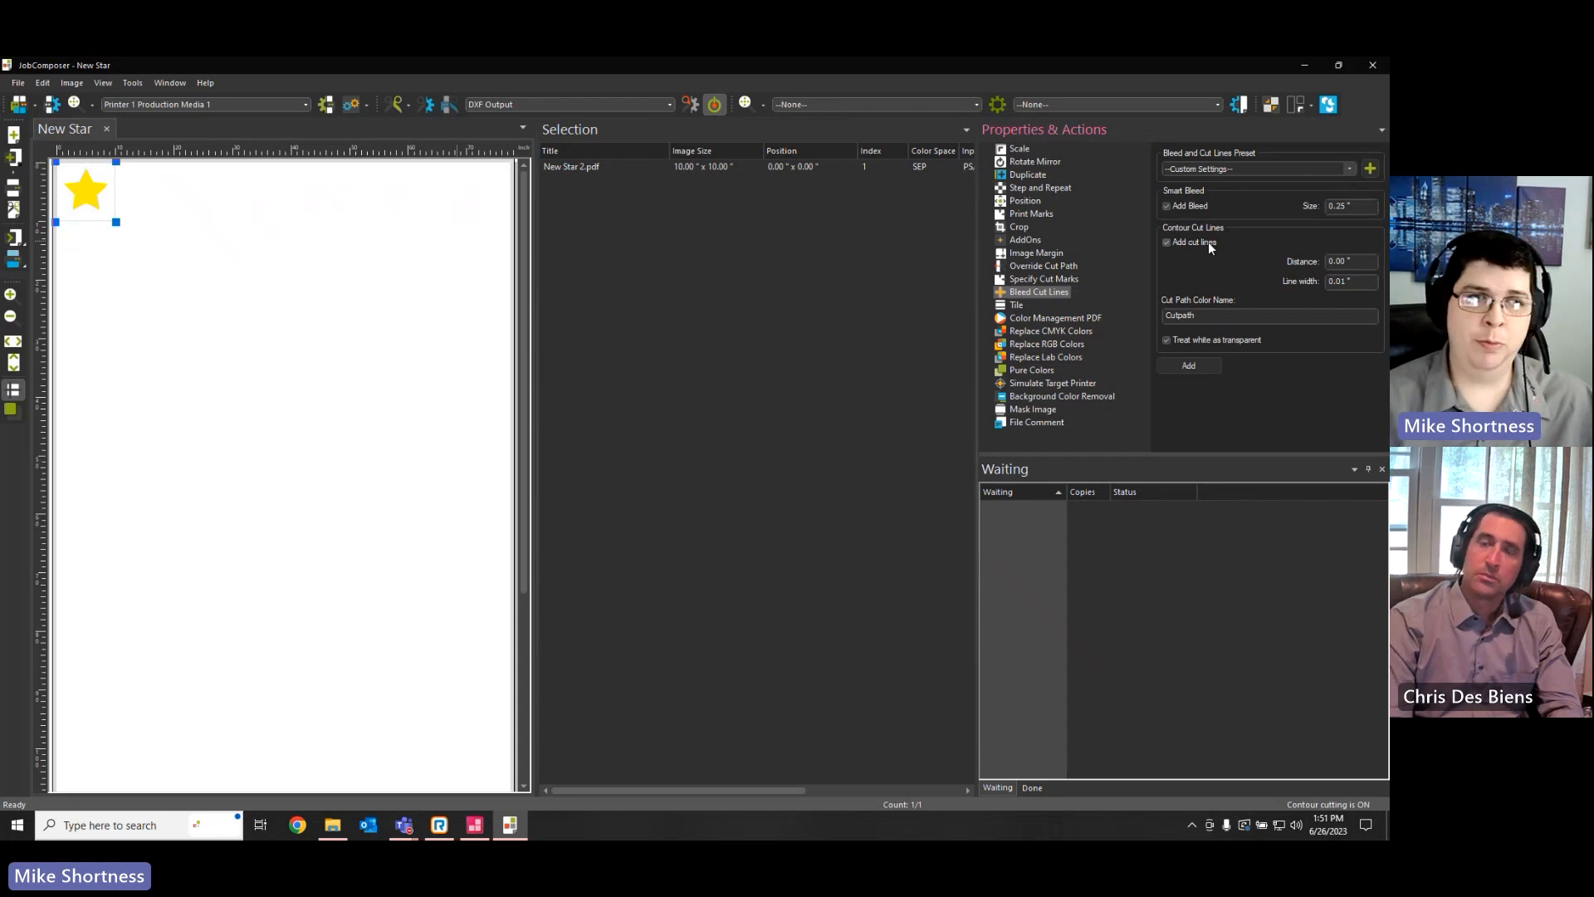
pyautogui.doubleClick(1345, 208)
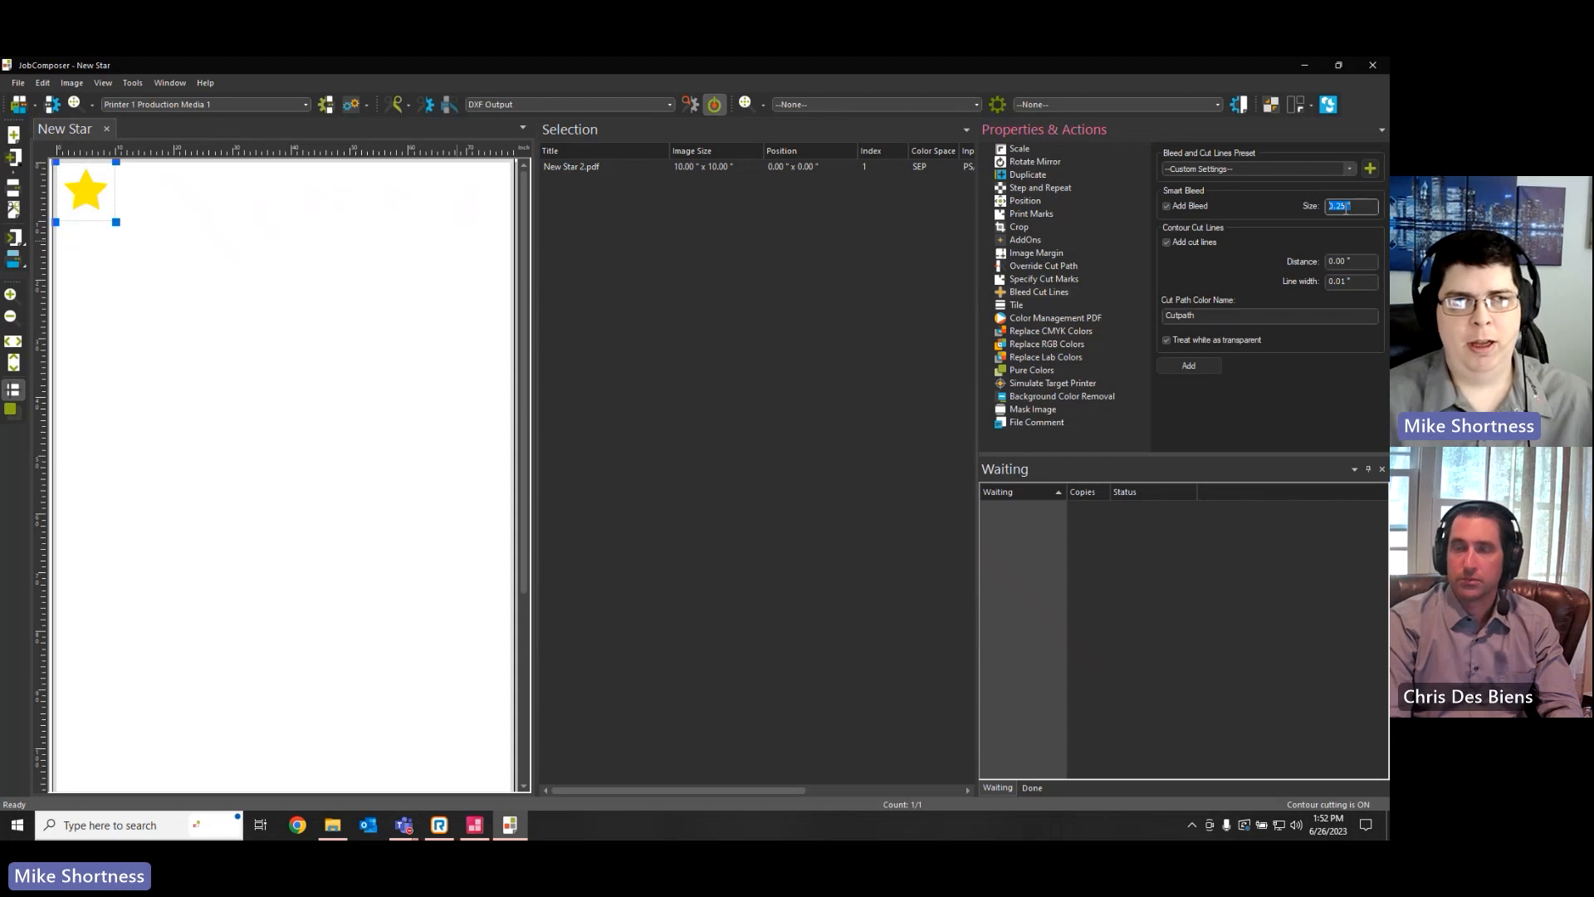
pyautogui.click(1354, 261)
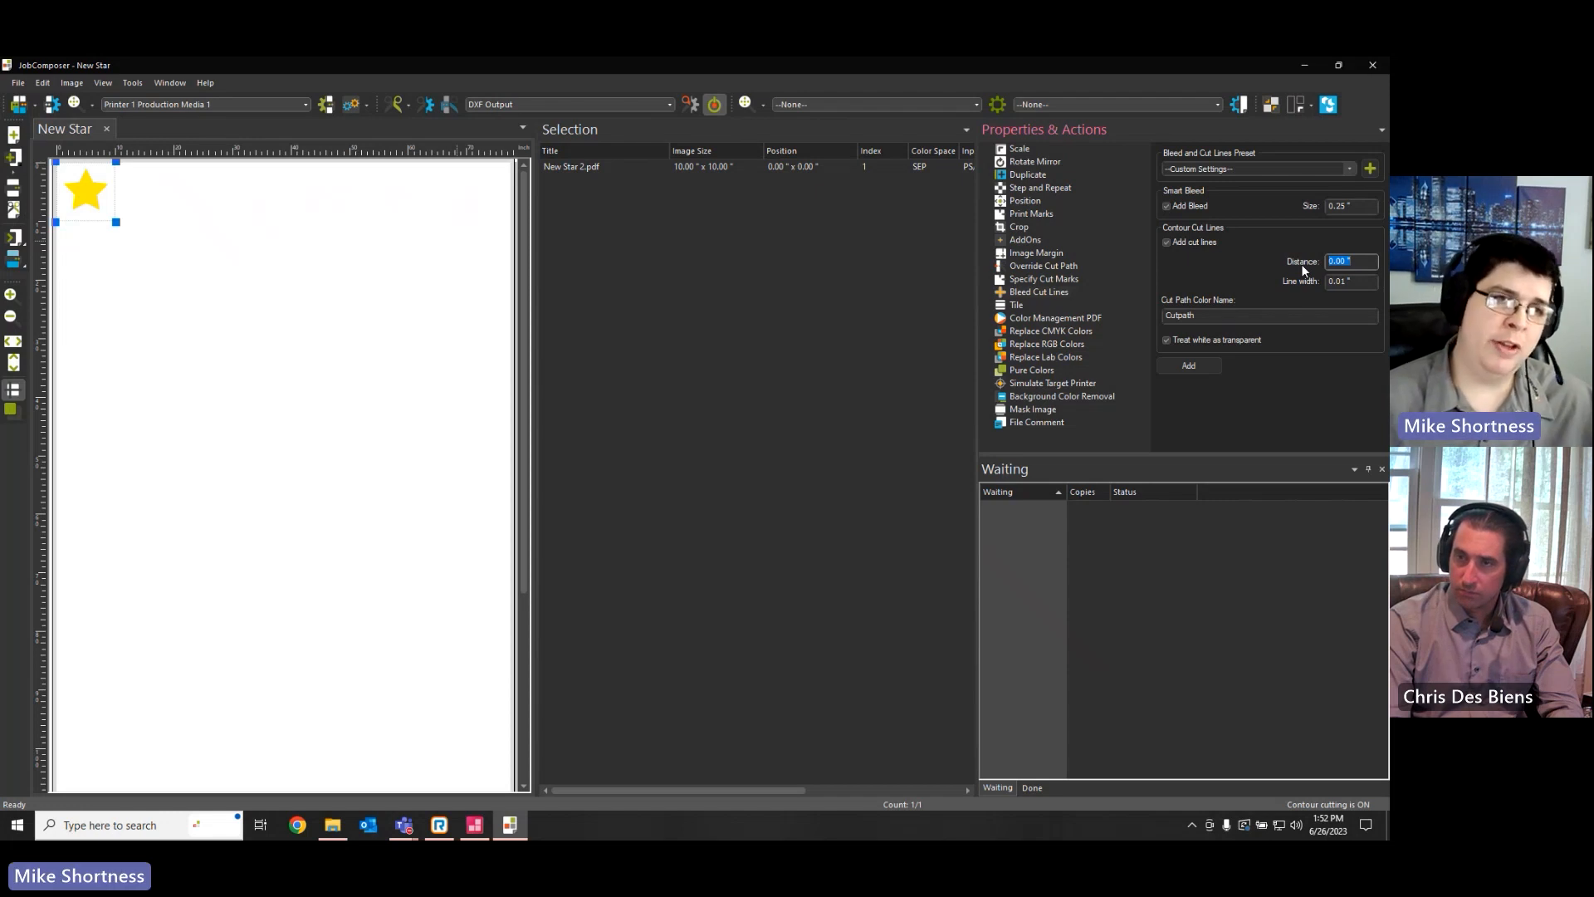
pyautogui.click(1356, 261)
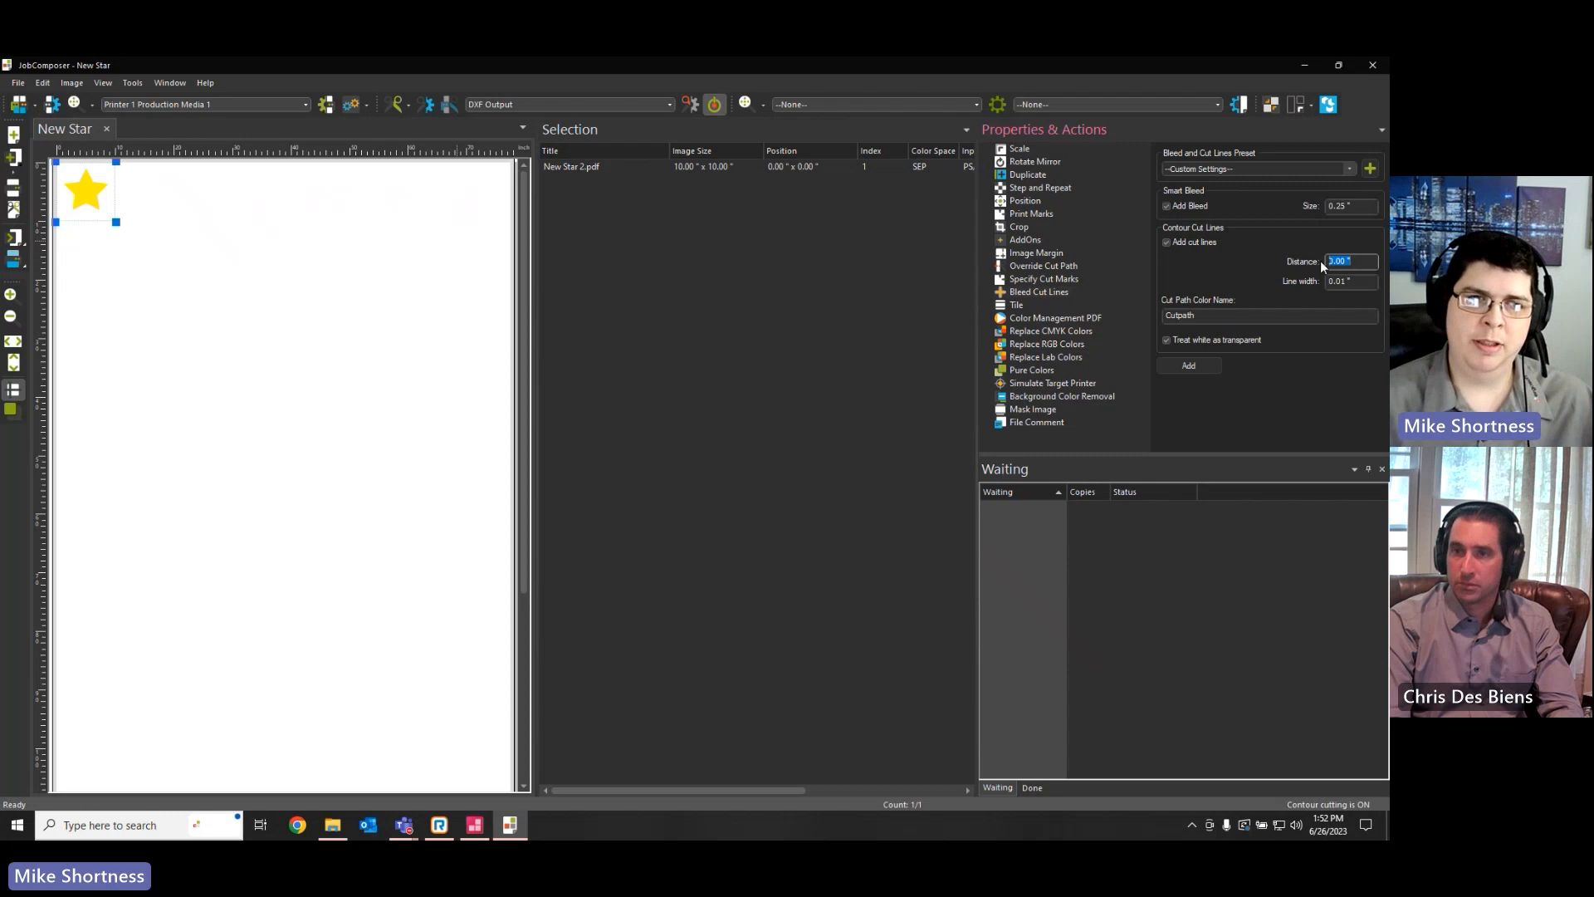
pyautogui.press('Tab')
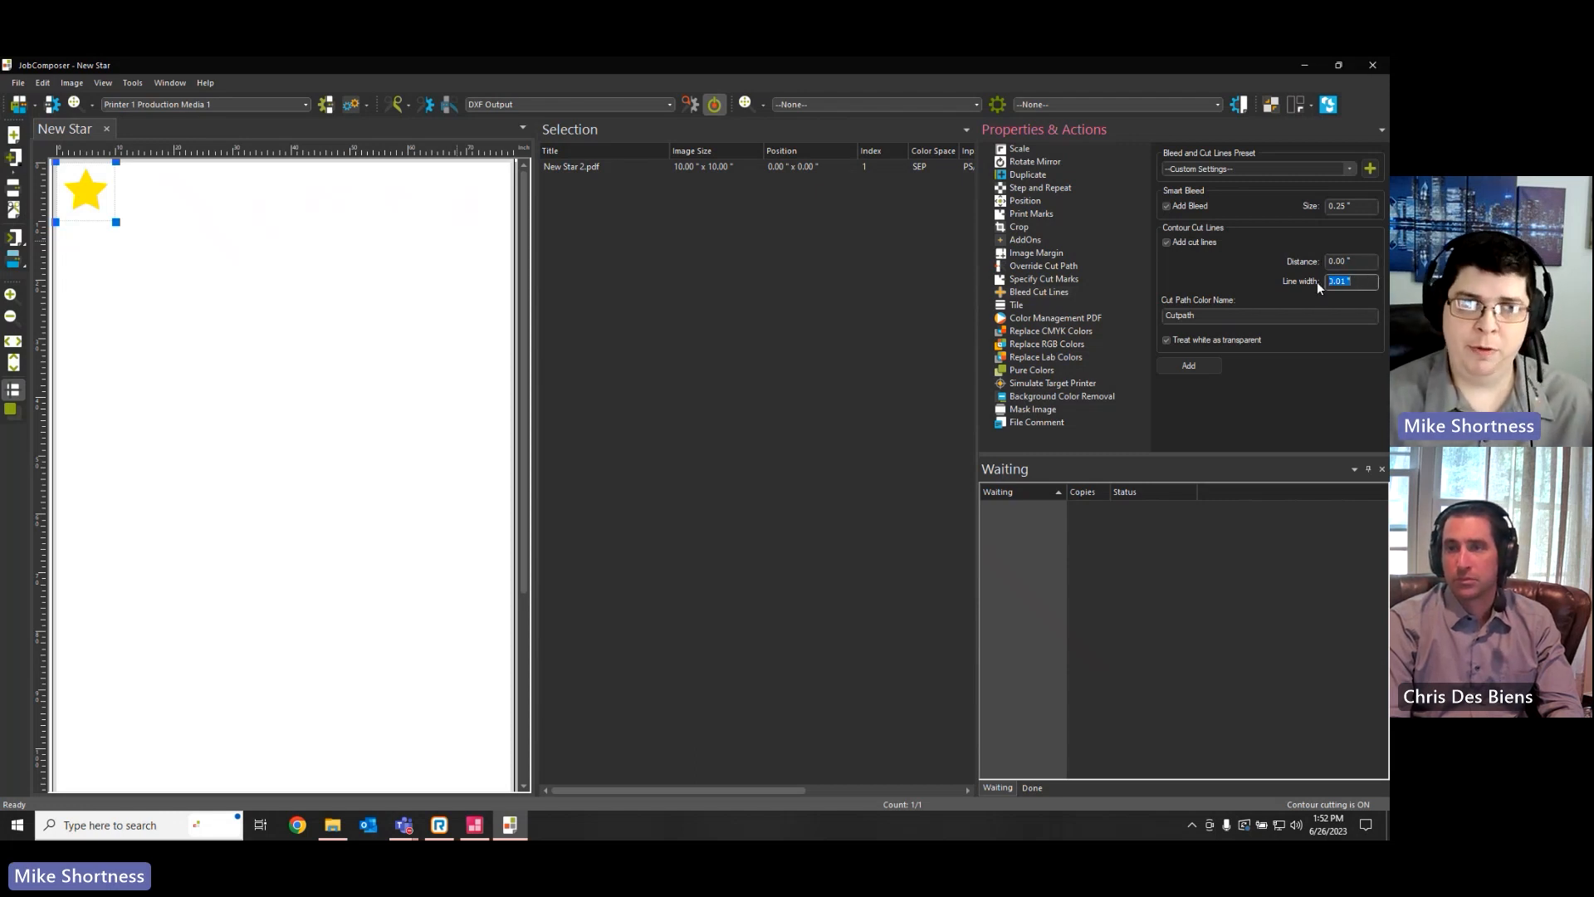
pyautogui.press('Tab')
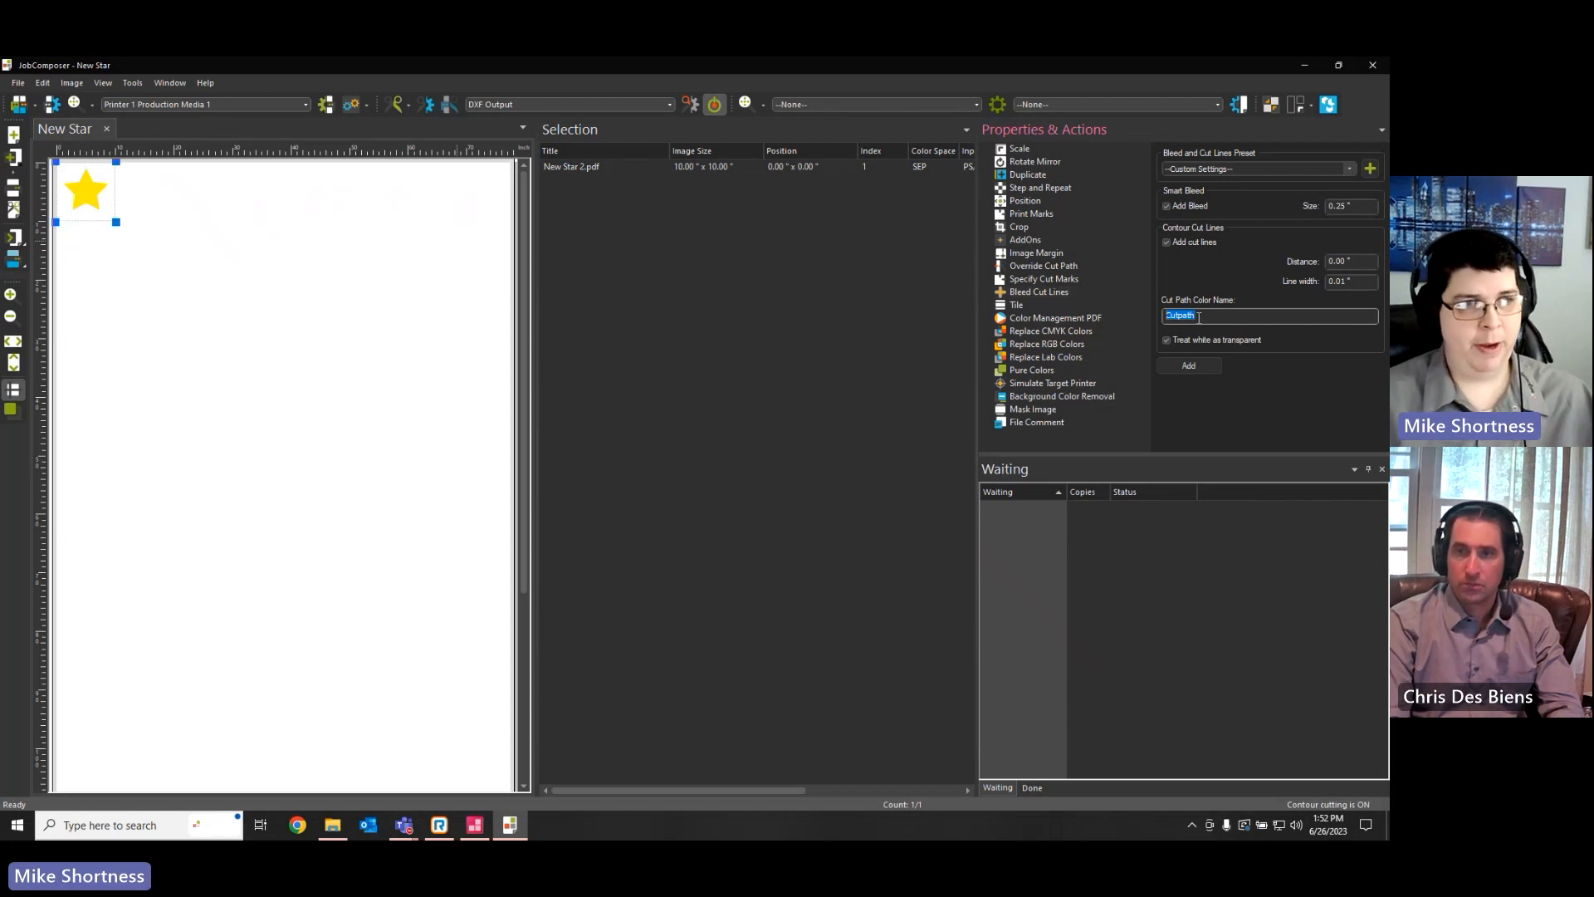
pyautogui.click(1183, 365)
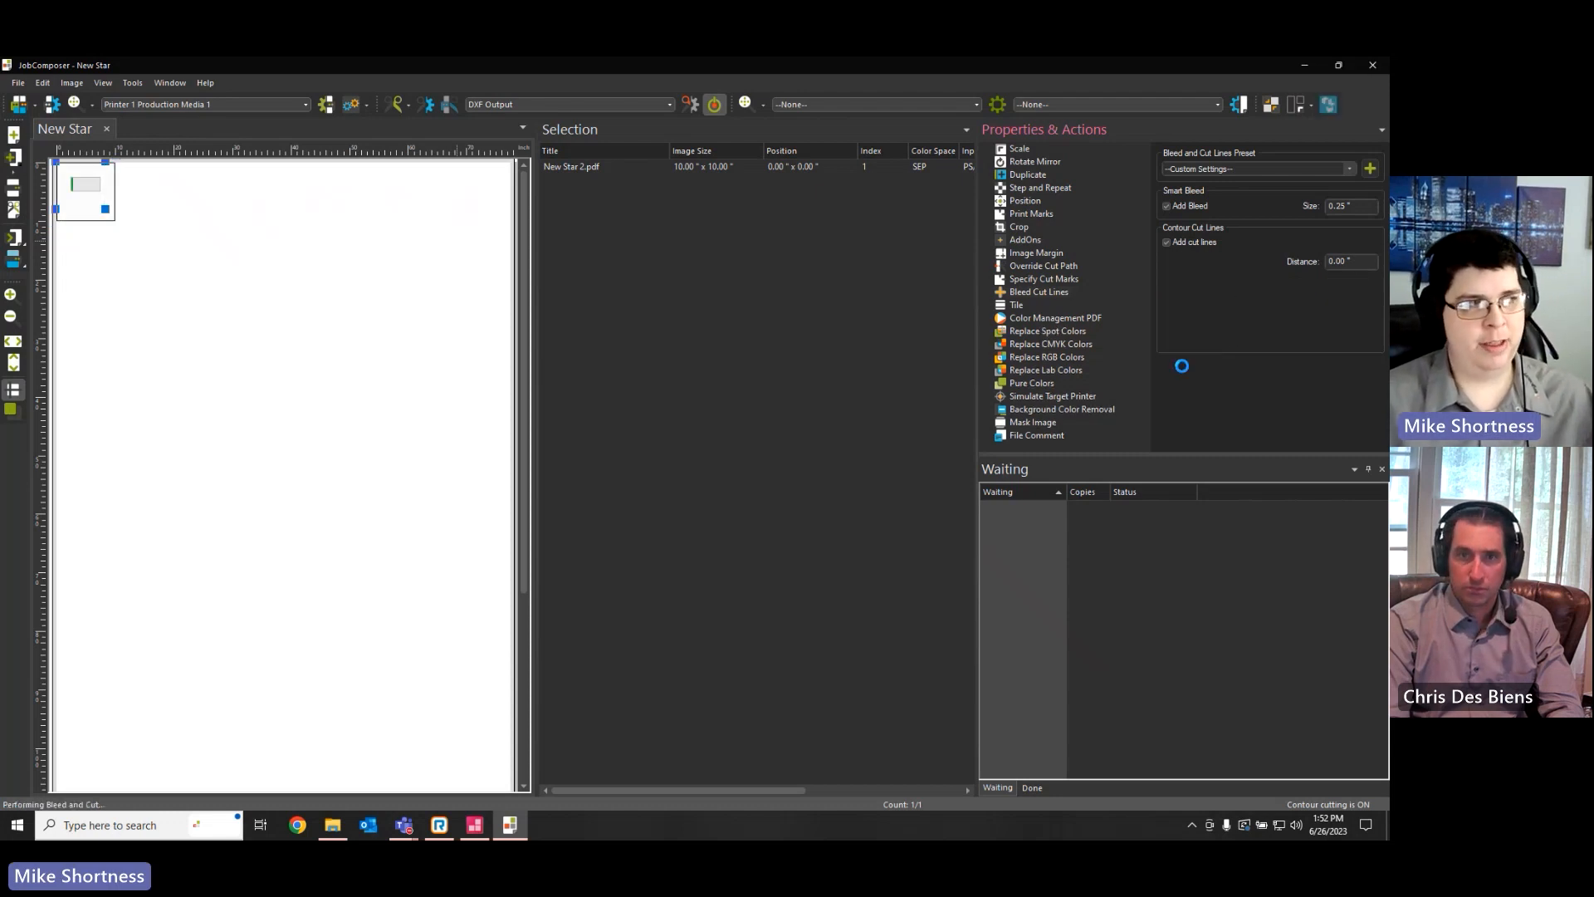
# Reselect the processed star and examine its bleed and cut line up close
pyautogui.click(113, 216)
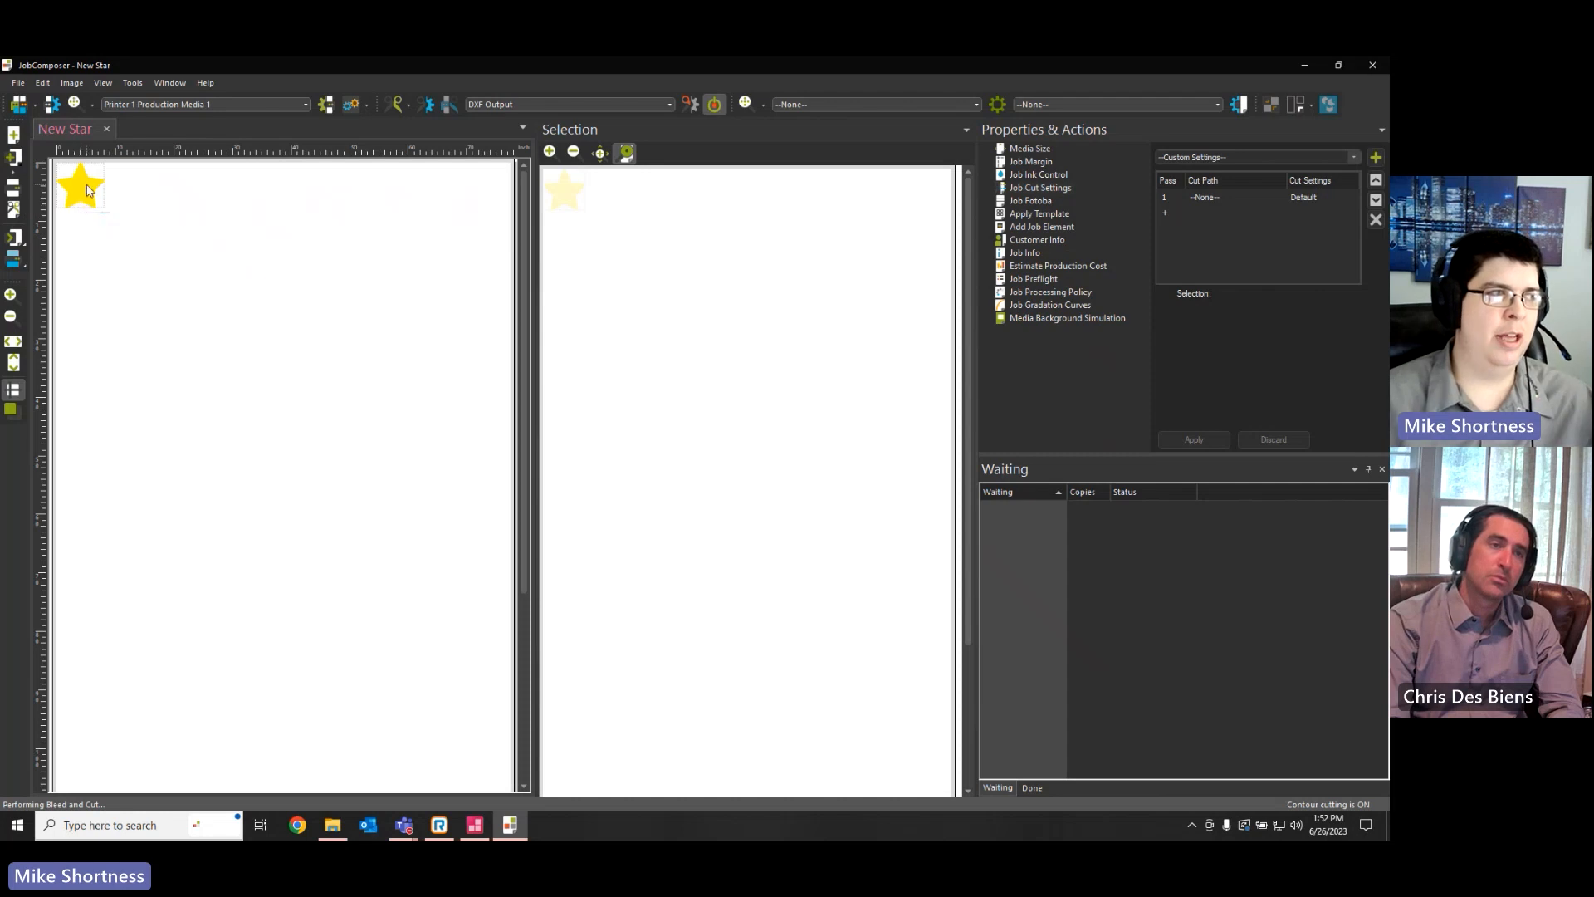
pyautogui.click(88, 186)
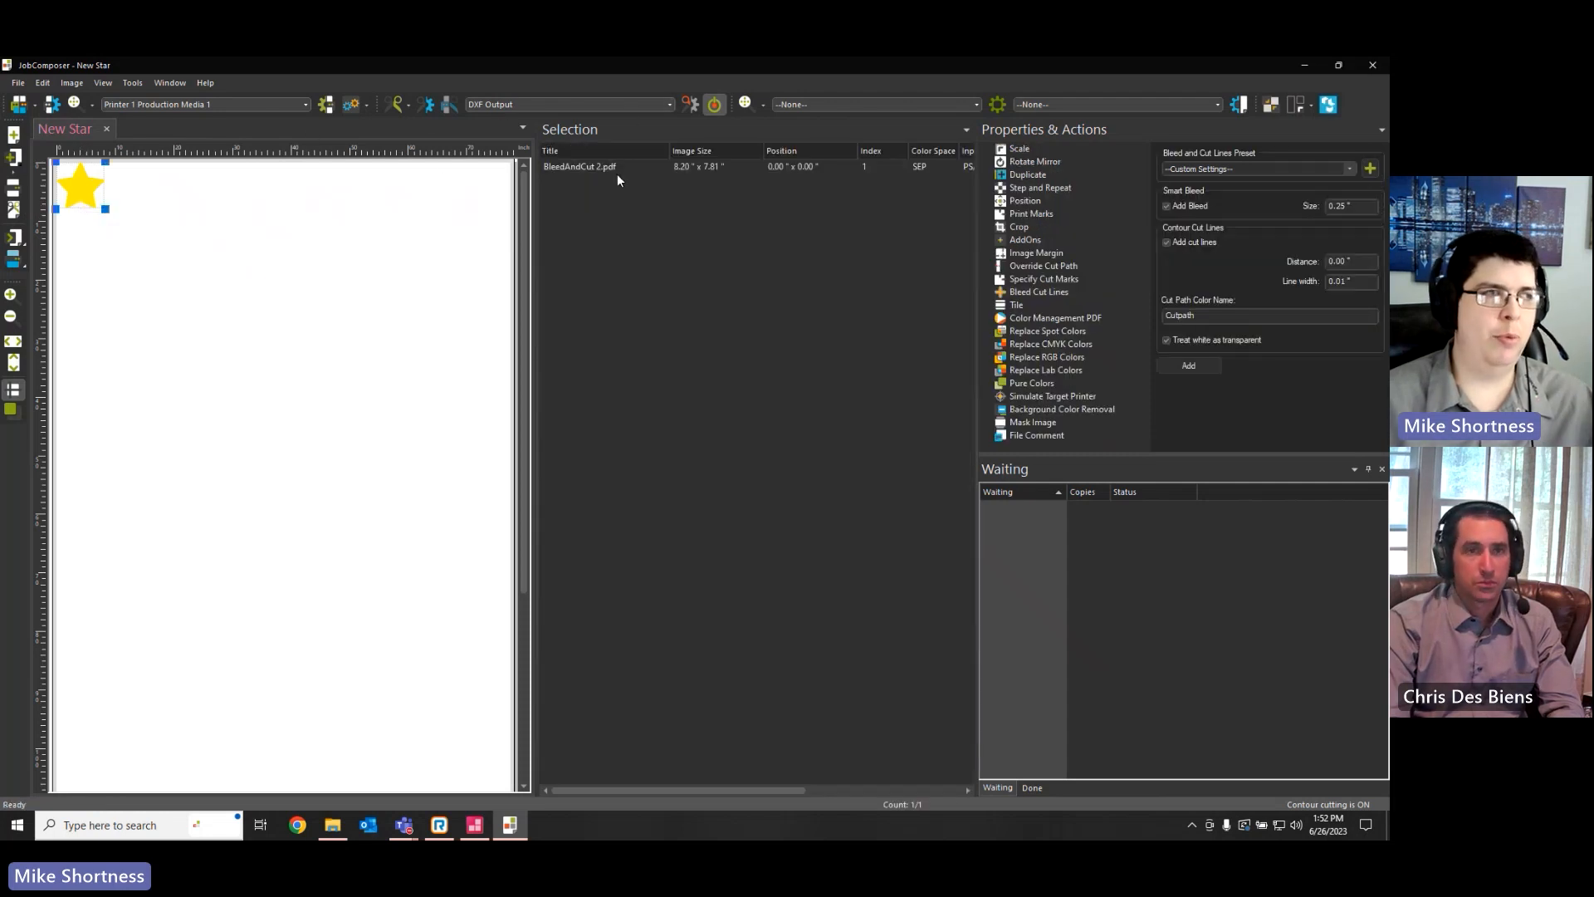
pyautogui.click(10, 298)
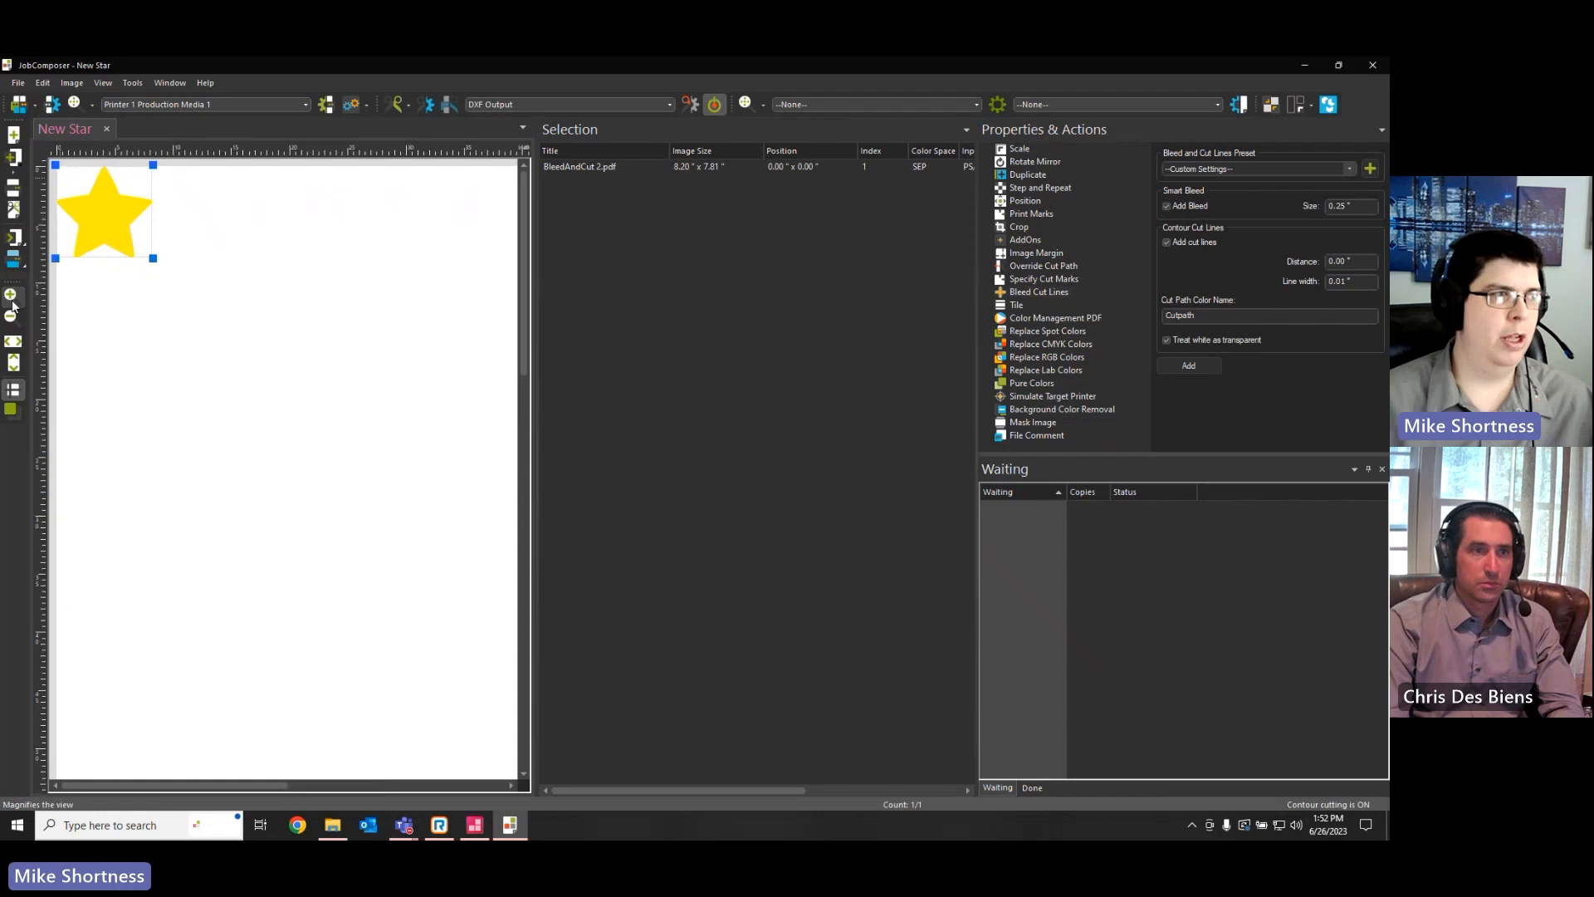
pyautogui.click(11, 297)
pyautogui.click(11, 299)
pyautogui.click(11, 305)
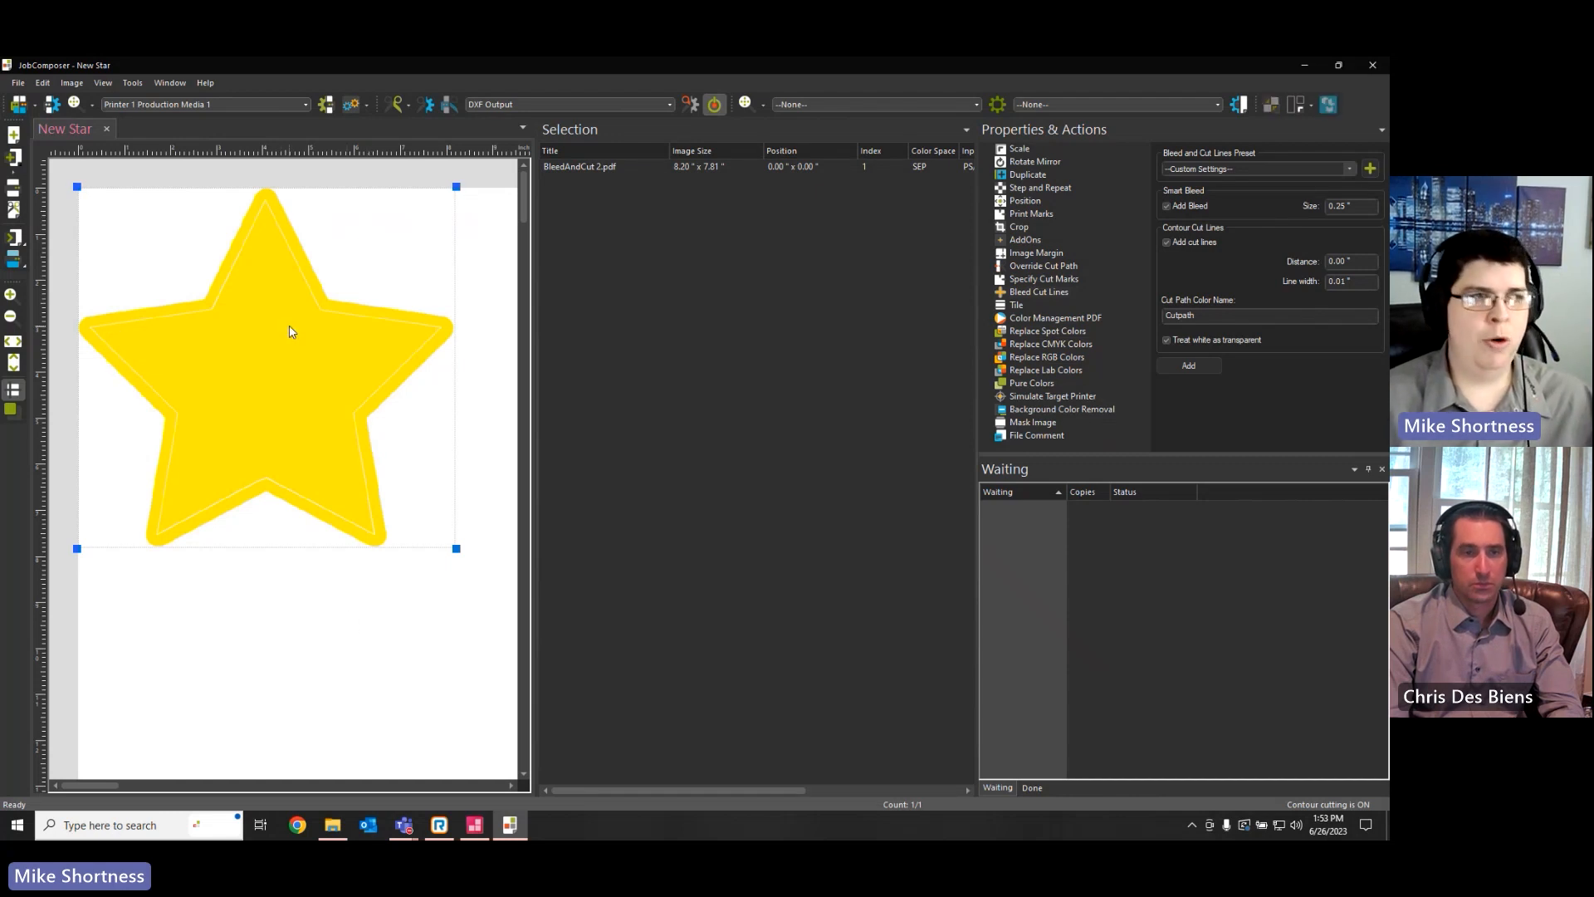
# In the job cut settings, set the cut path of pass 1 to Spot Cutpath
pyautogui.click(300, 674)
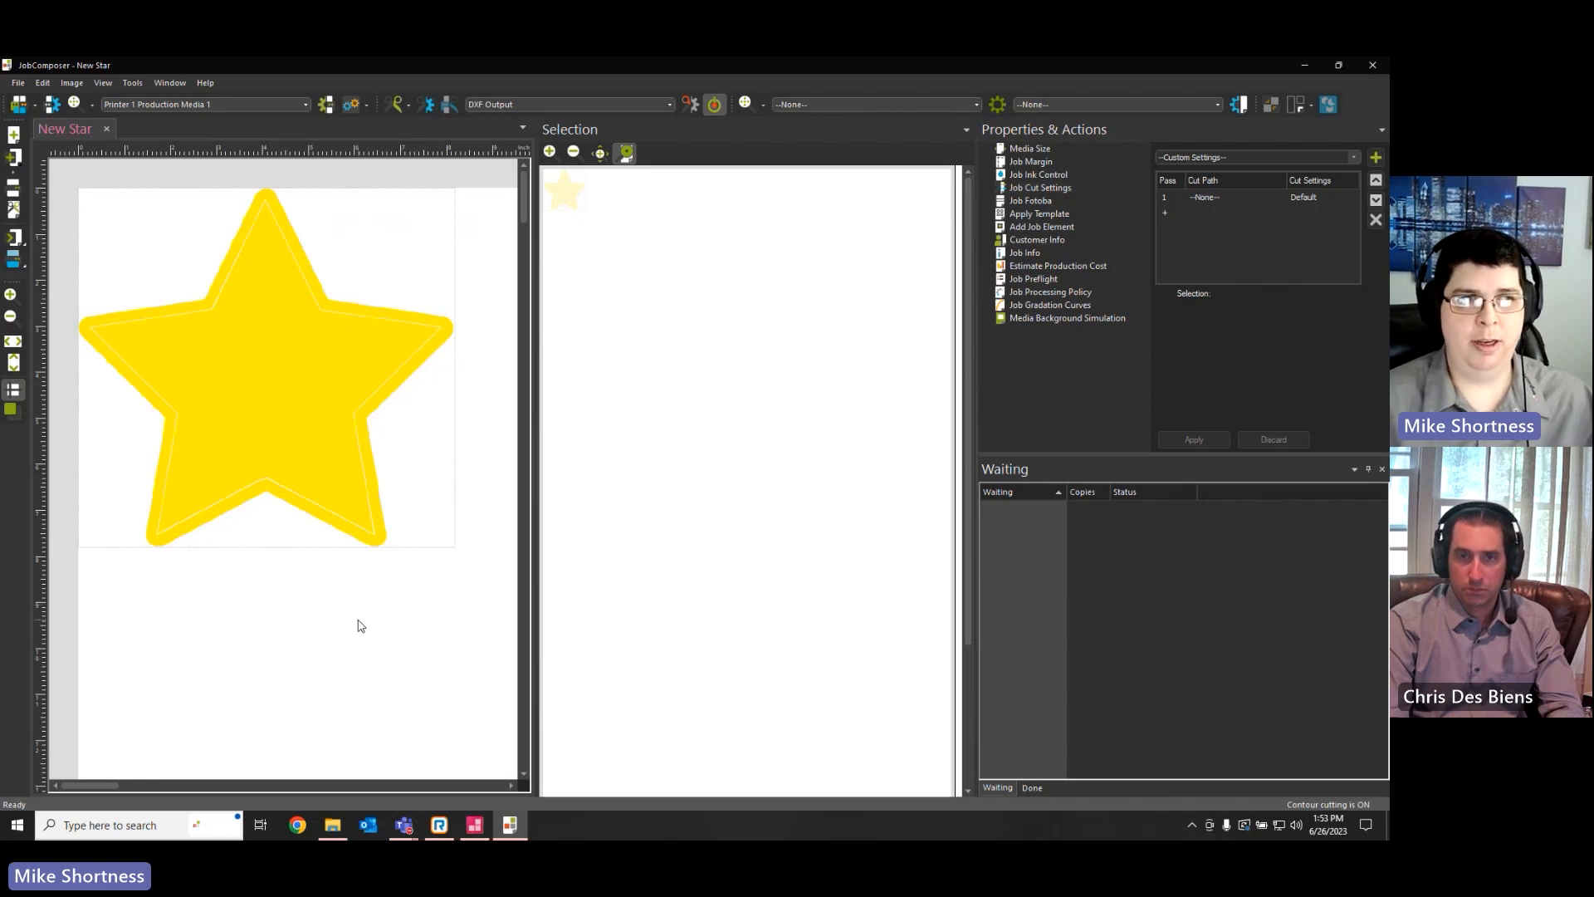
pyautogui.click(1033, 187)
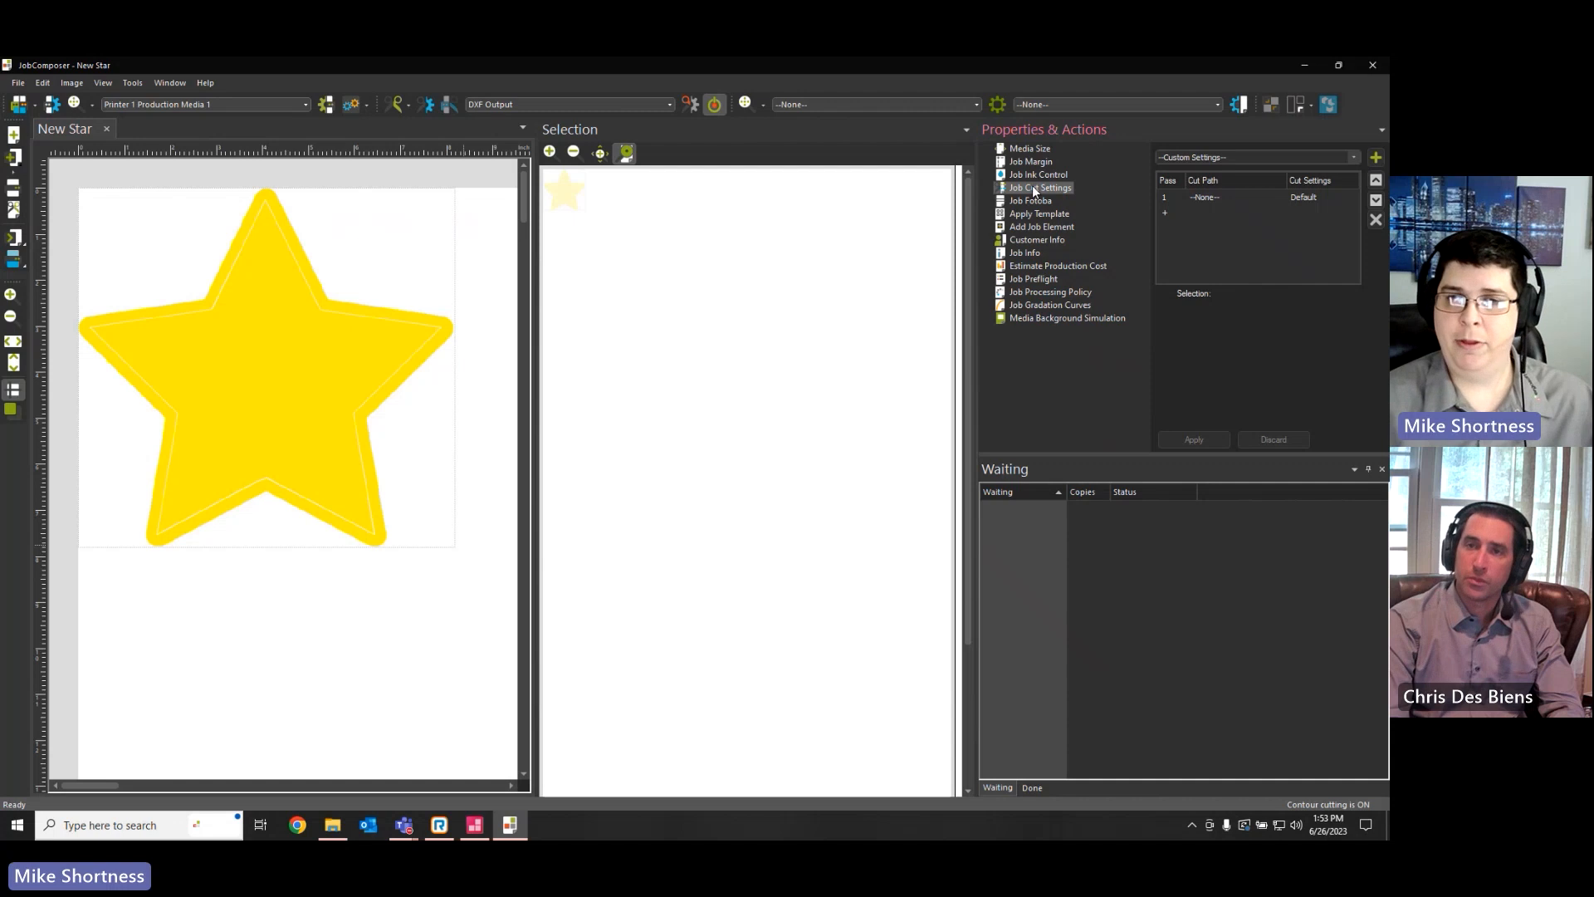
pyautogui.click(1259, 196)
pyautogui.click(1275, 197)
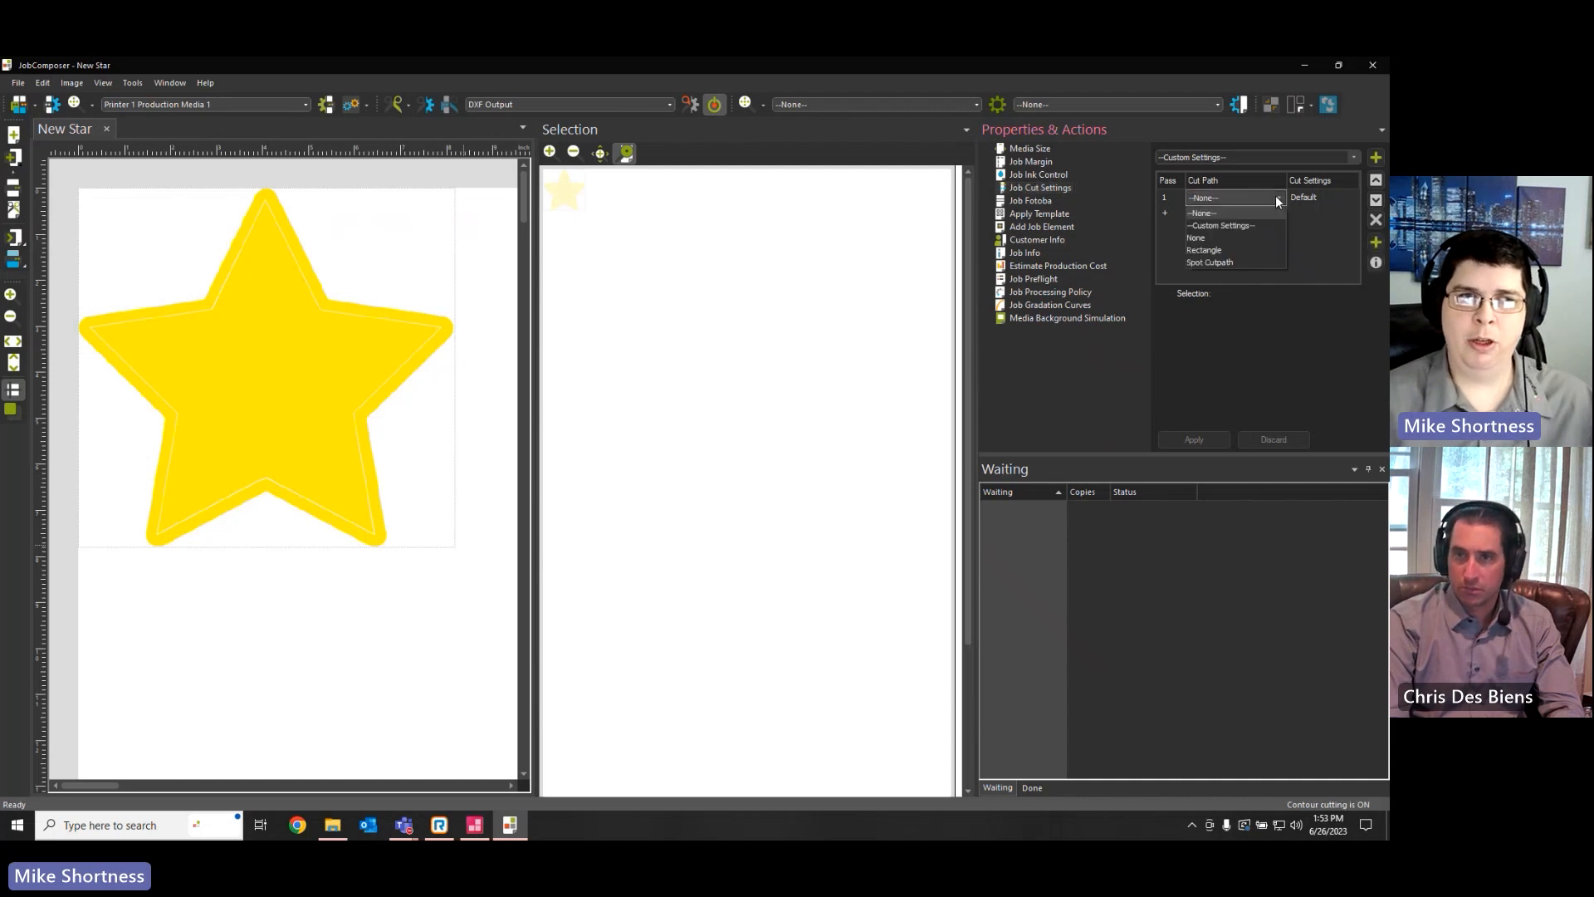
pyautogui.click(1235, 260)
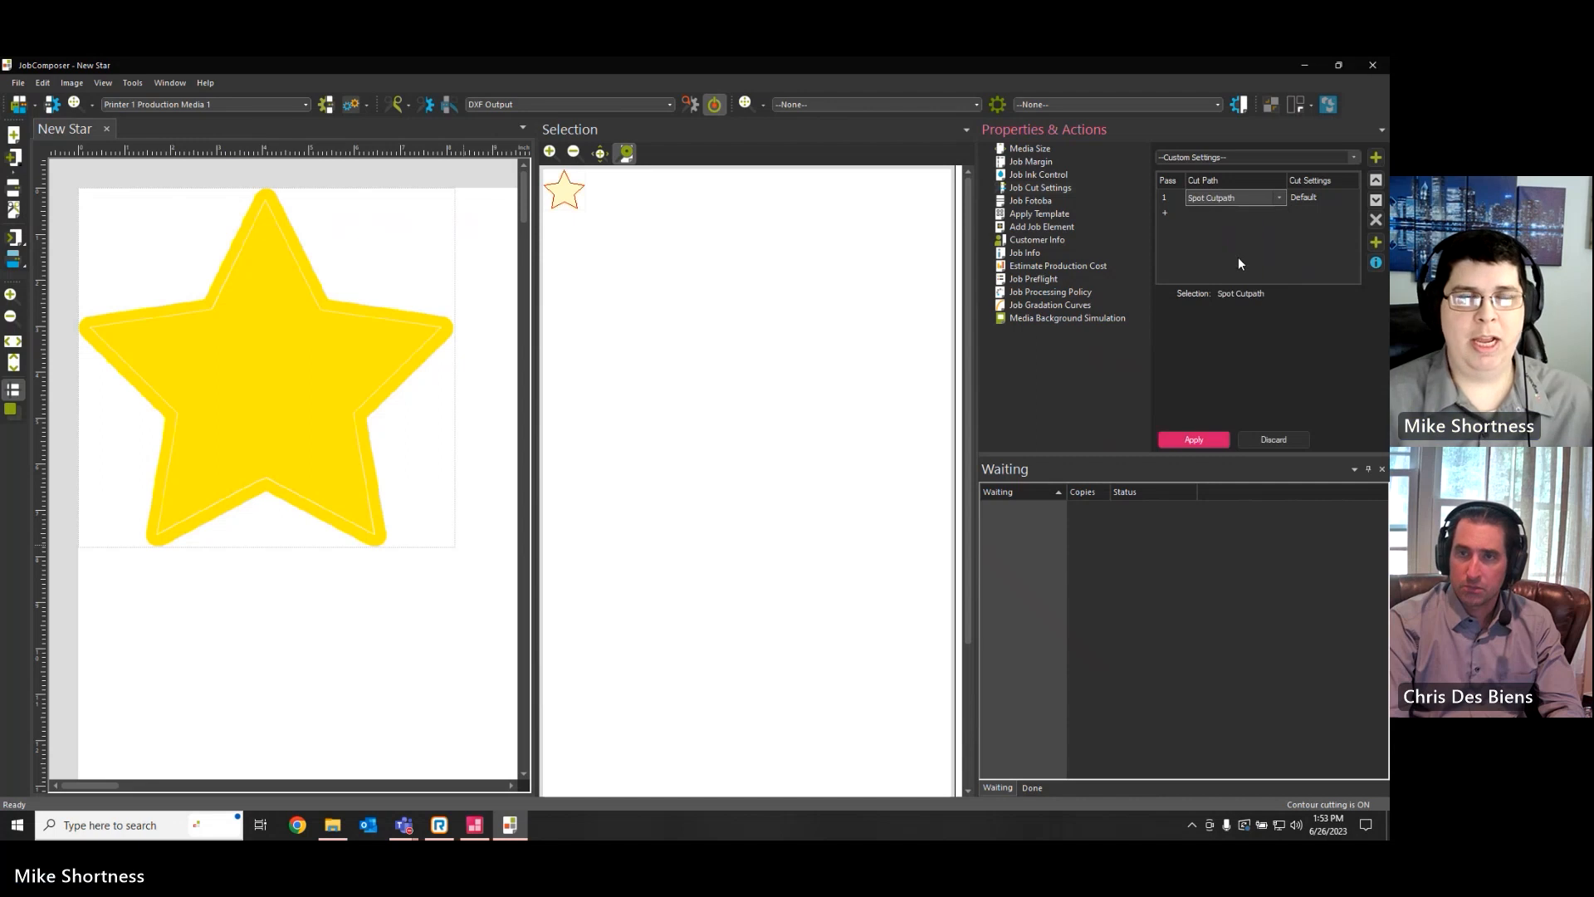
# Review the path options in a copy of the Spot Cutpath preset, including its spot color, without saving the copy
pyautogui.click(1376, 242)
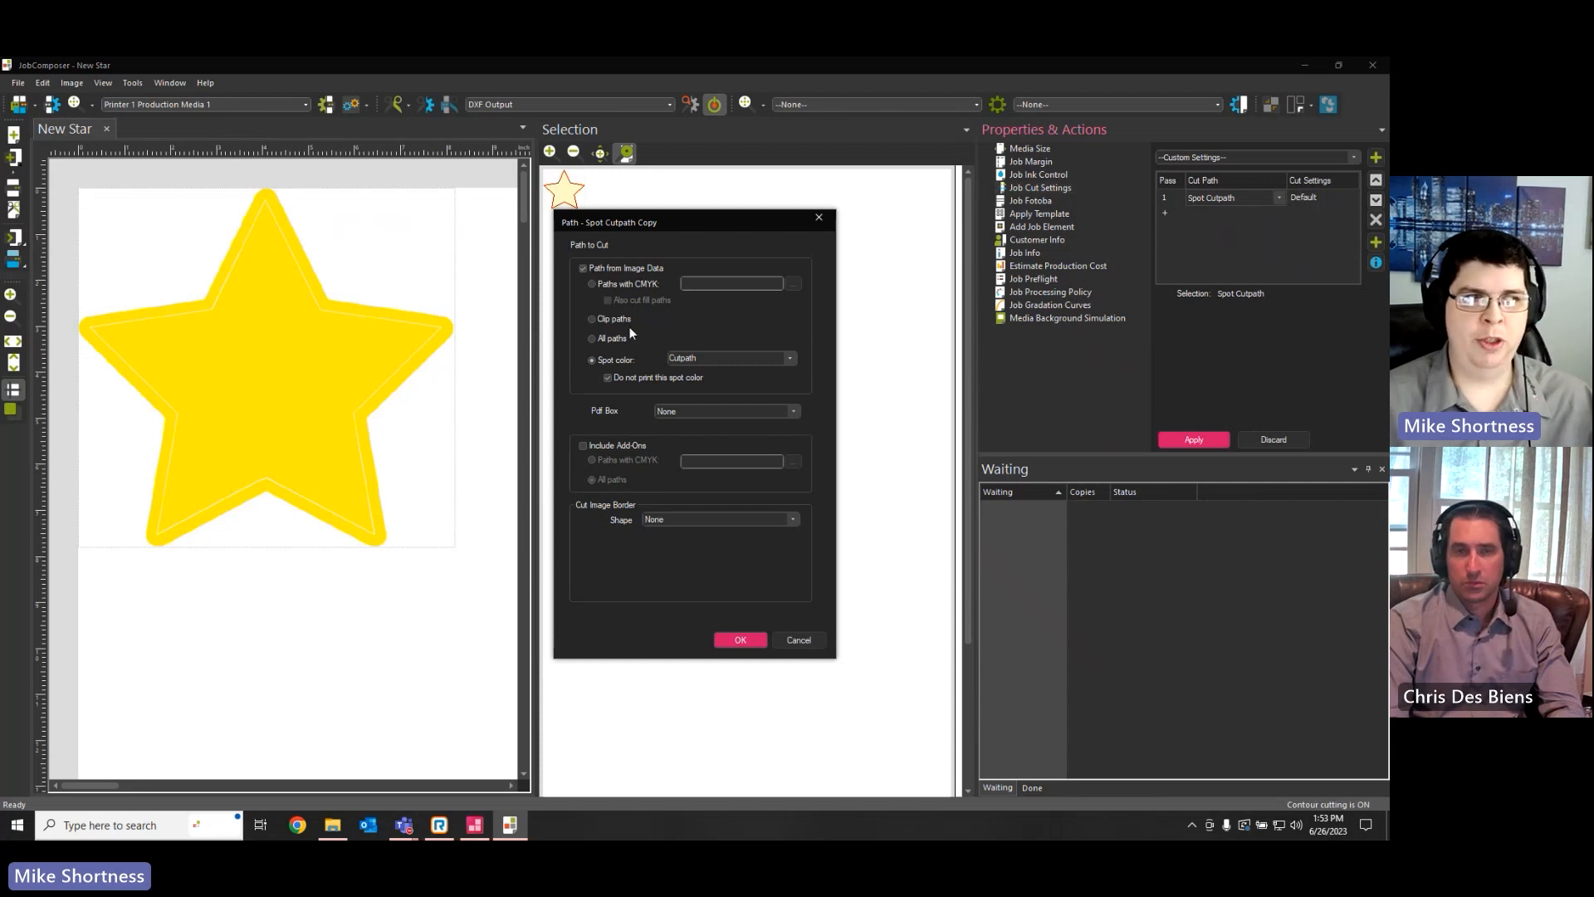
pyautogui.doubleClick(703, 361)
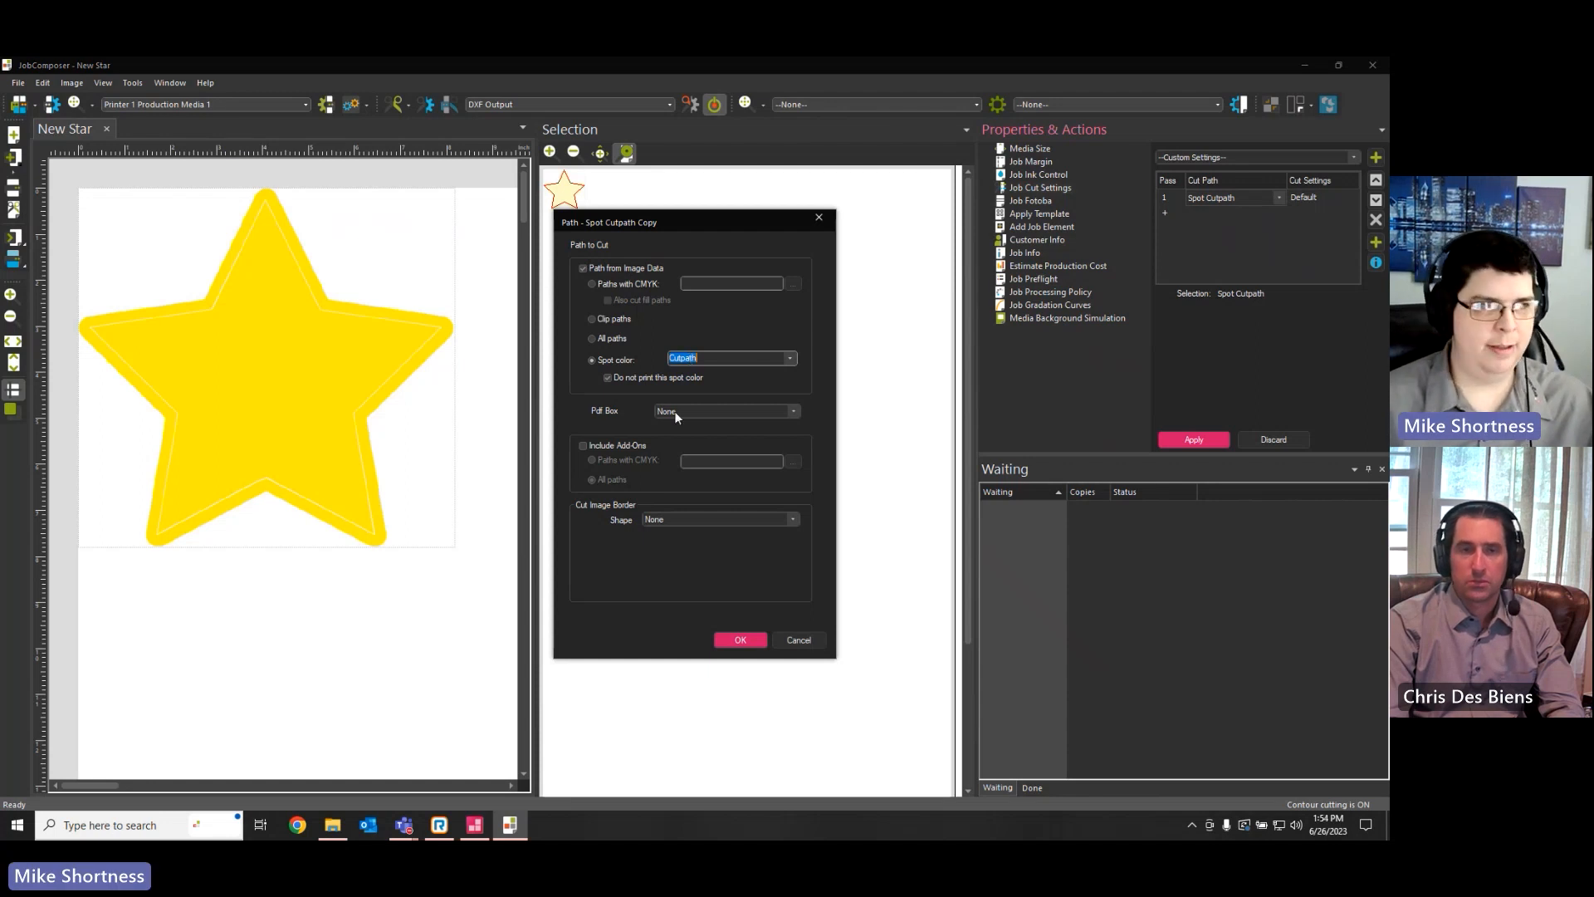
pyautogui.click(799, 640)
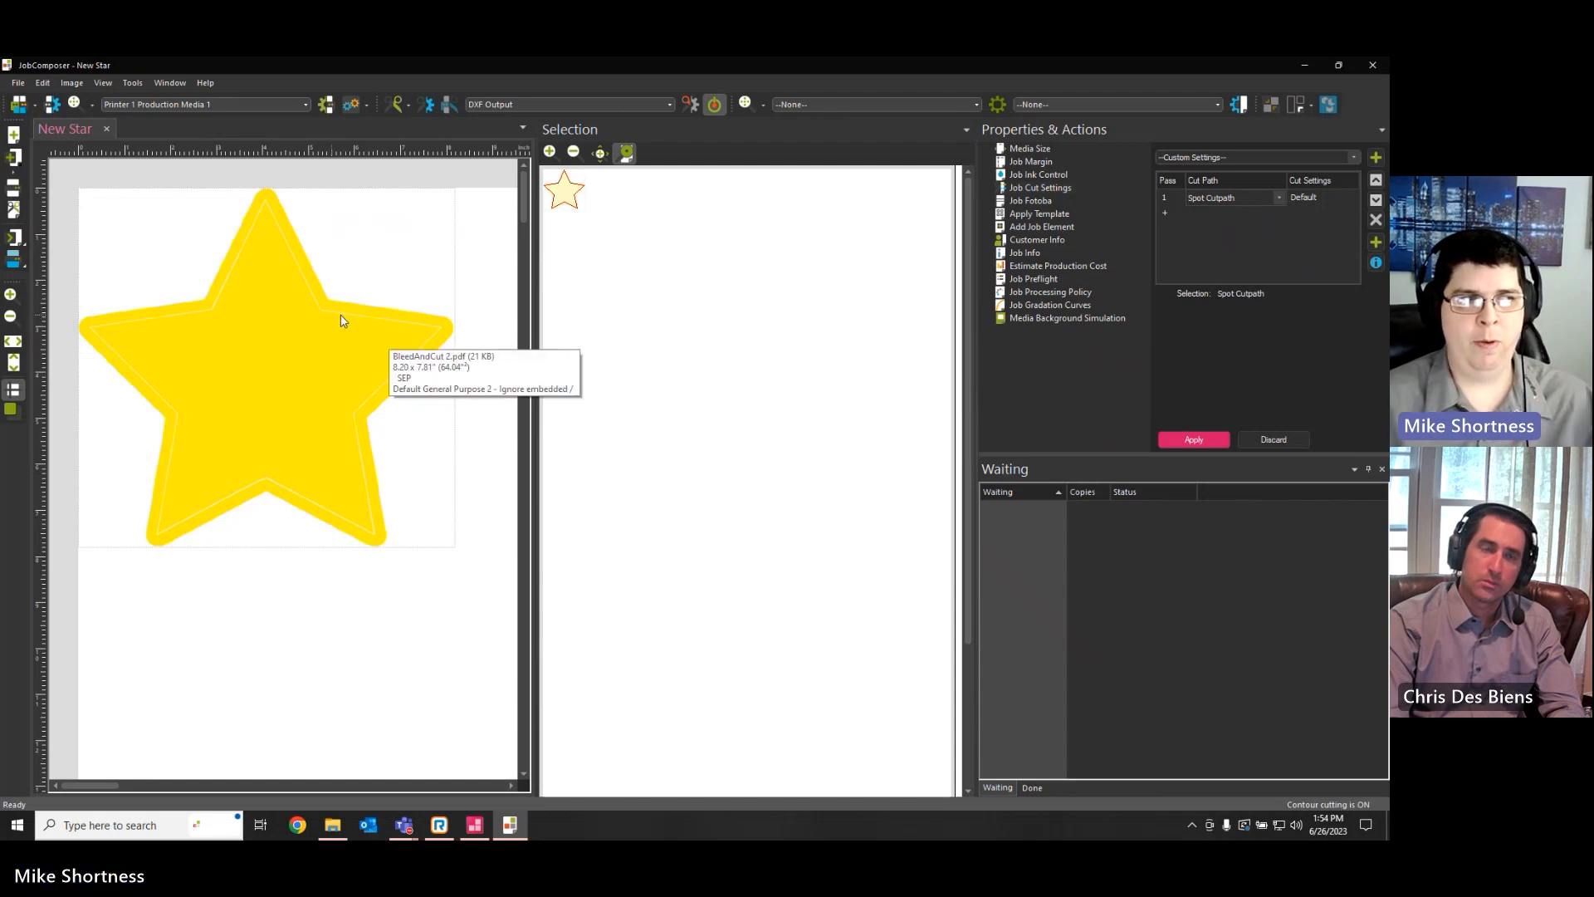
# Compare the cut line with the bleed edge at the star's tip and apply the pending job cut settings
pyautogui.click(10, 294)
pyautogui.click(10, 294)
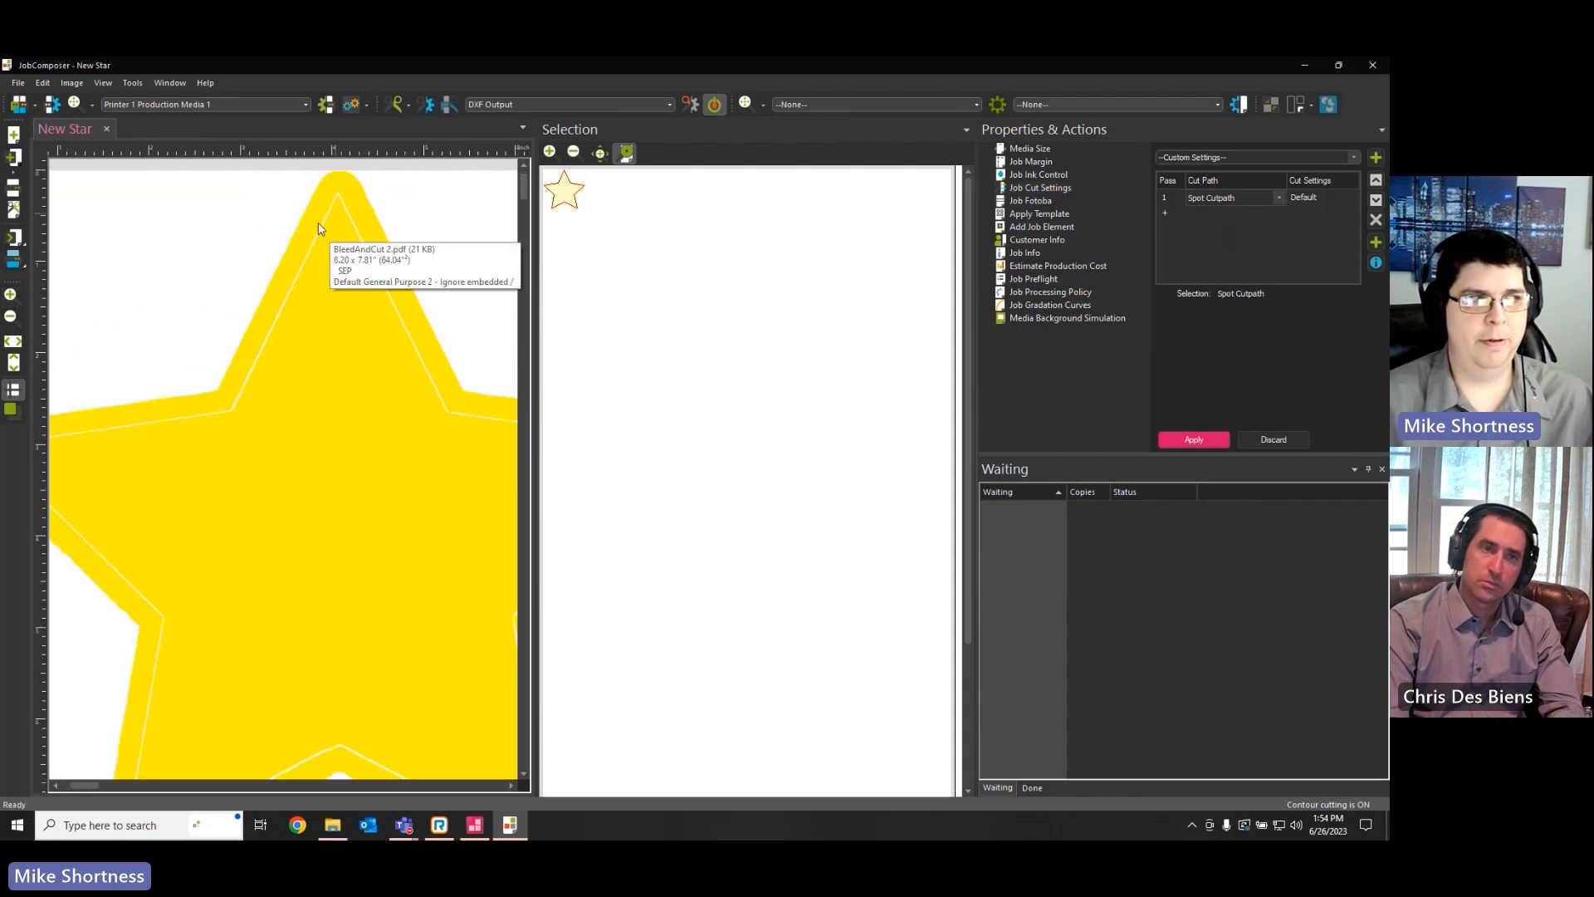
pyautogui.click(10, 319)
pyautogui.click(10, 319)
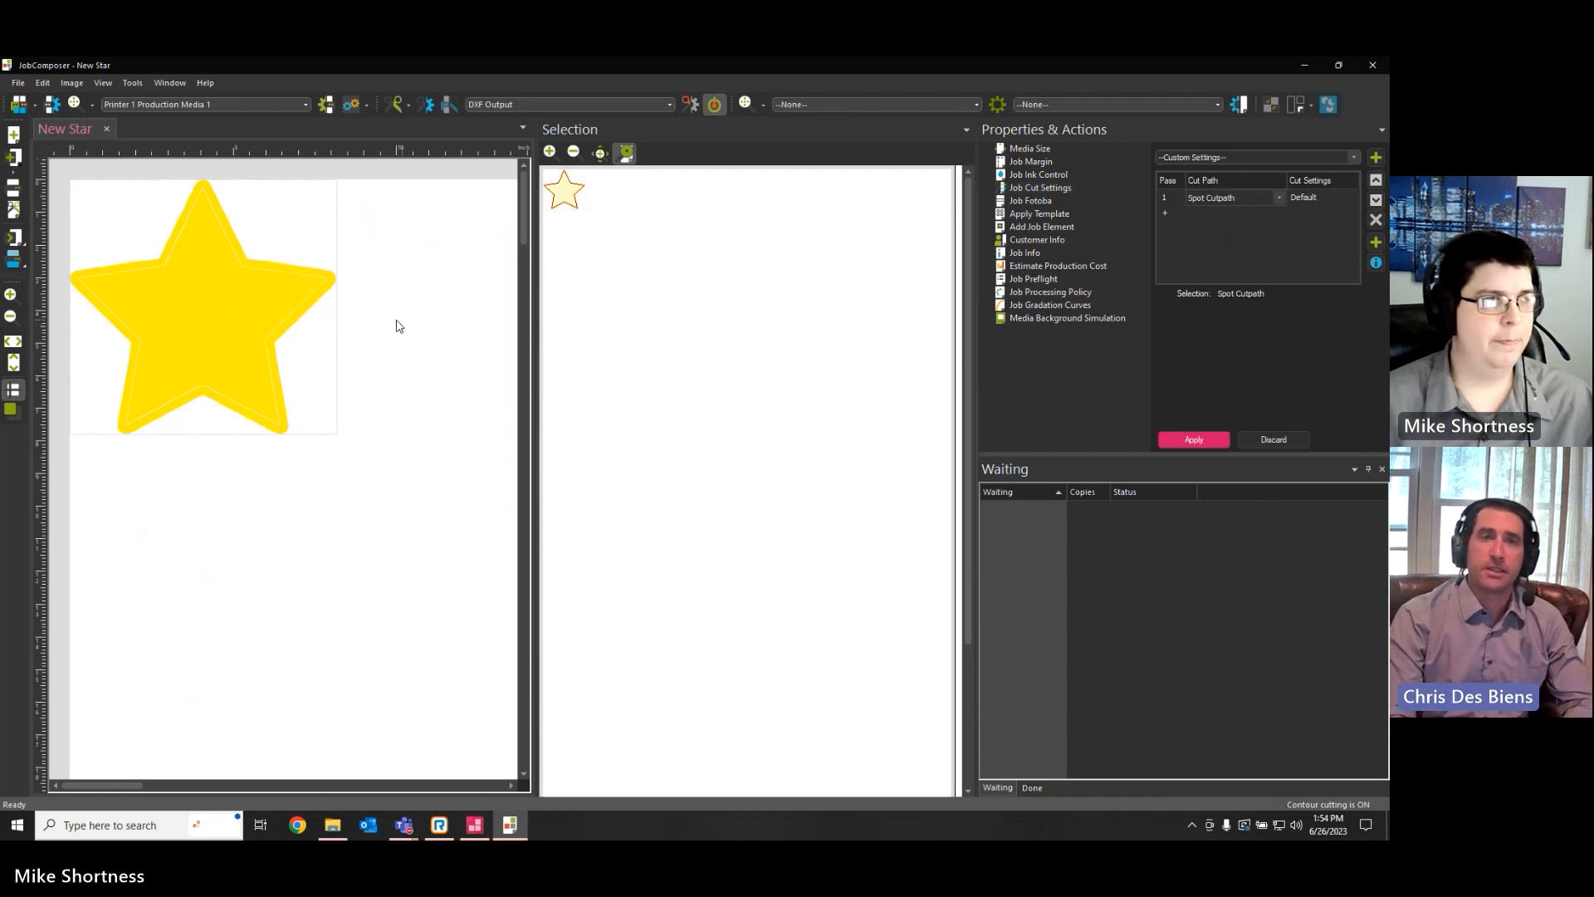
pyautogui.click(309, 290)
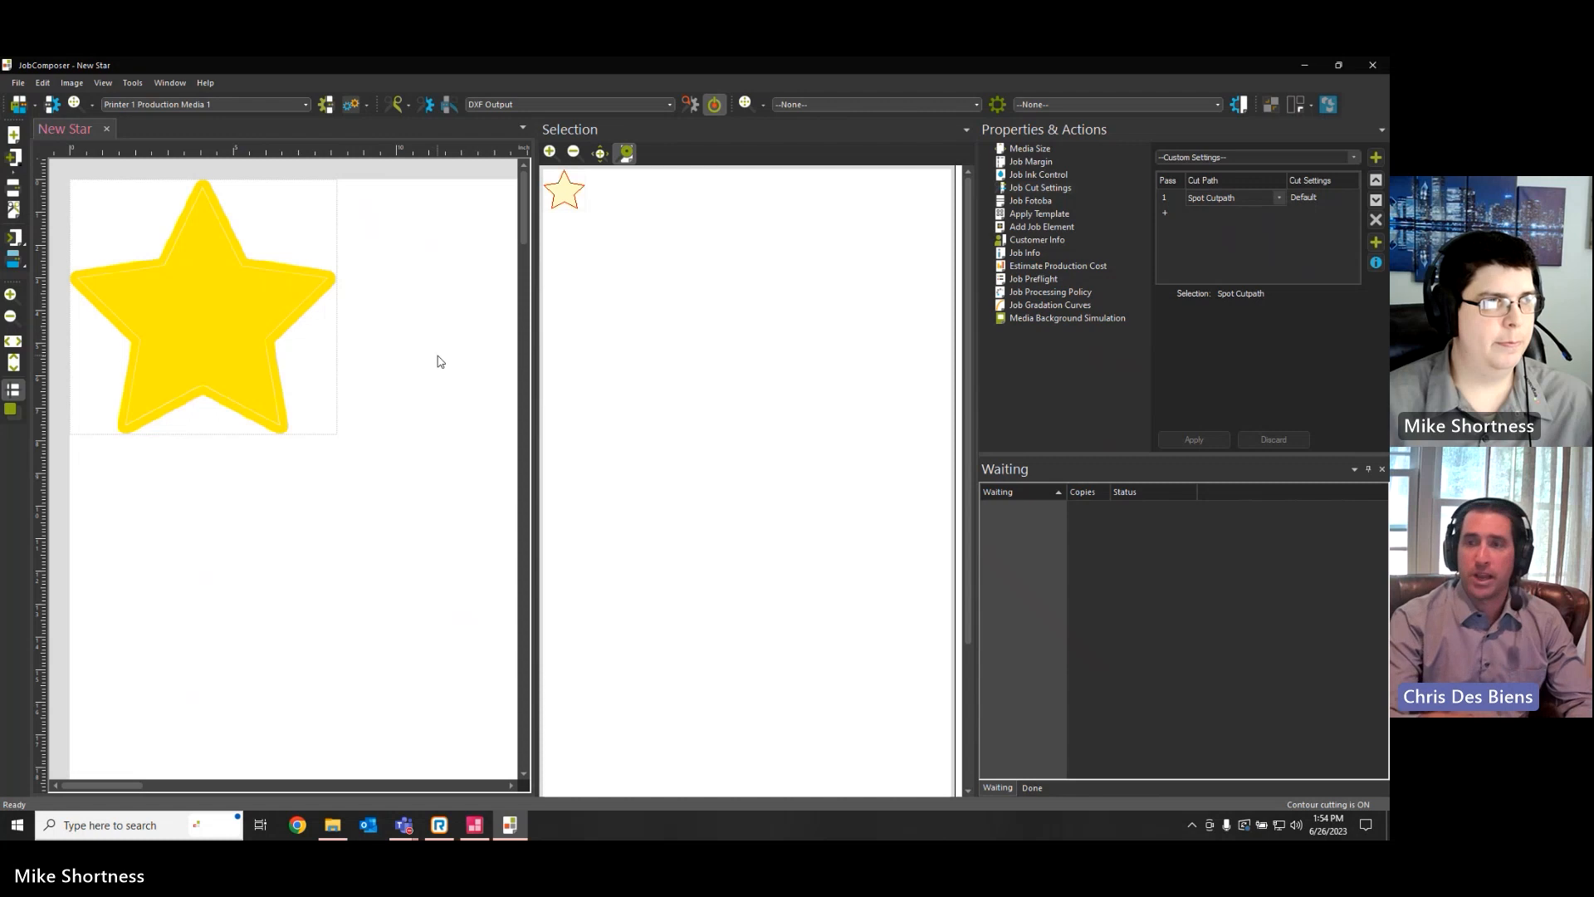
pyautogui.click(9, 317)
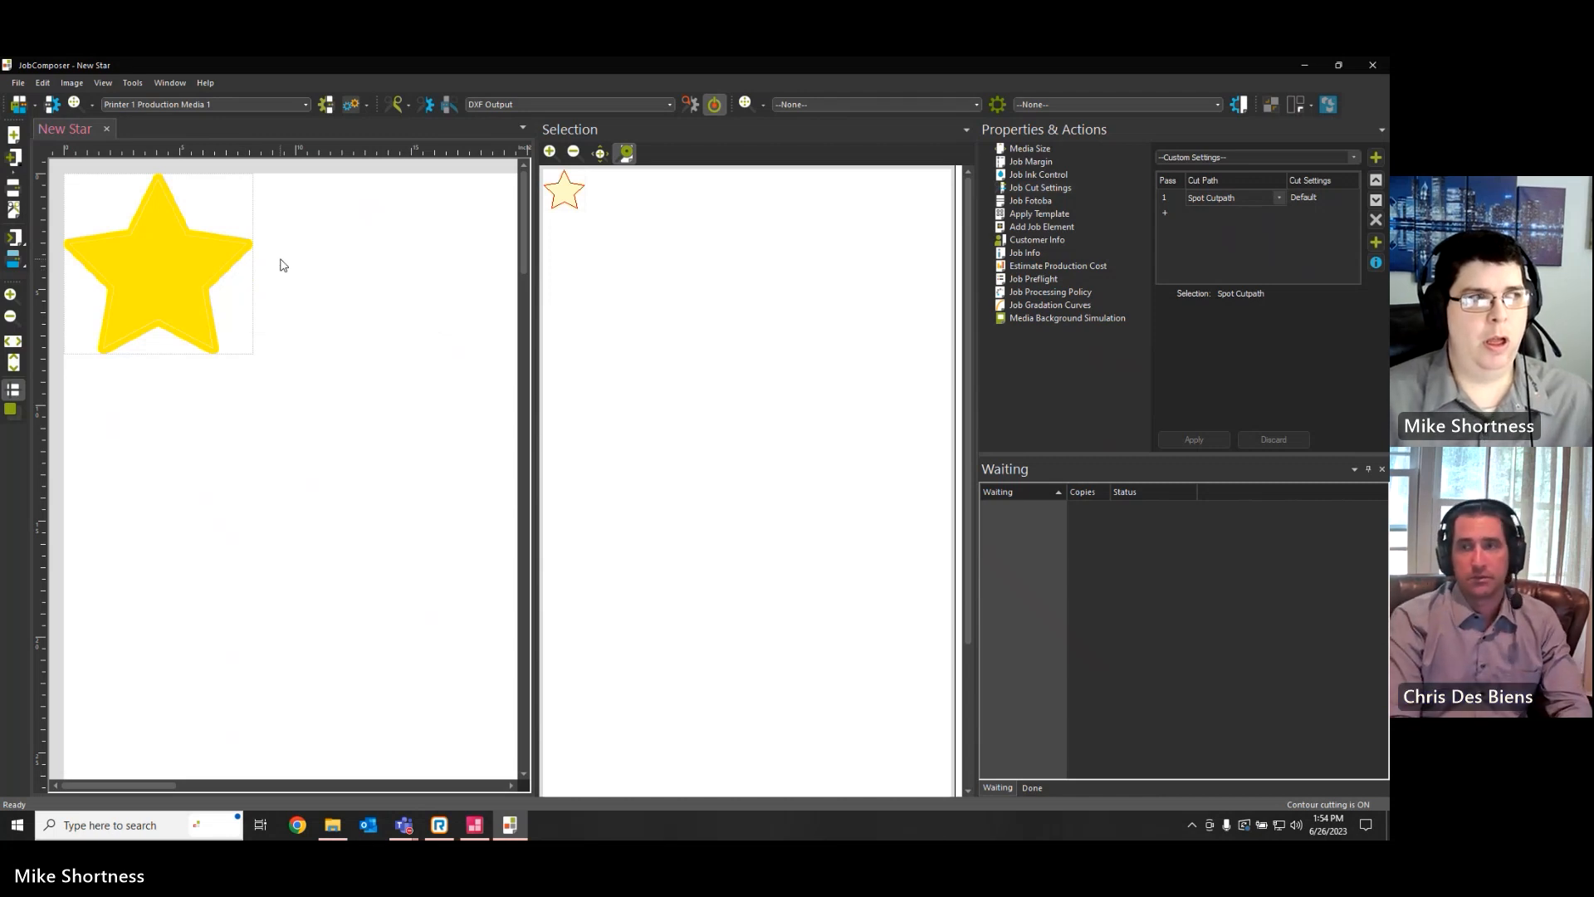
# Delete the star with the bleed and place a fresh copy of New Star 2.pdf on the job
pyautogui.click(225, 265)
pyautogui.press('Delete')
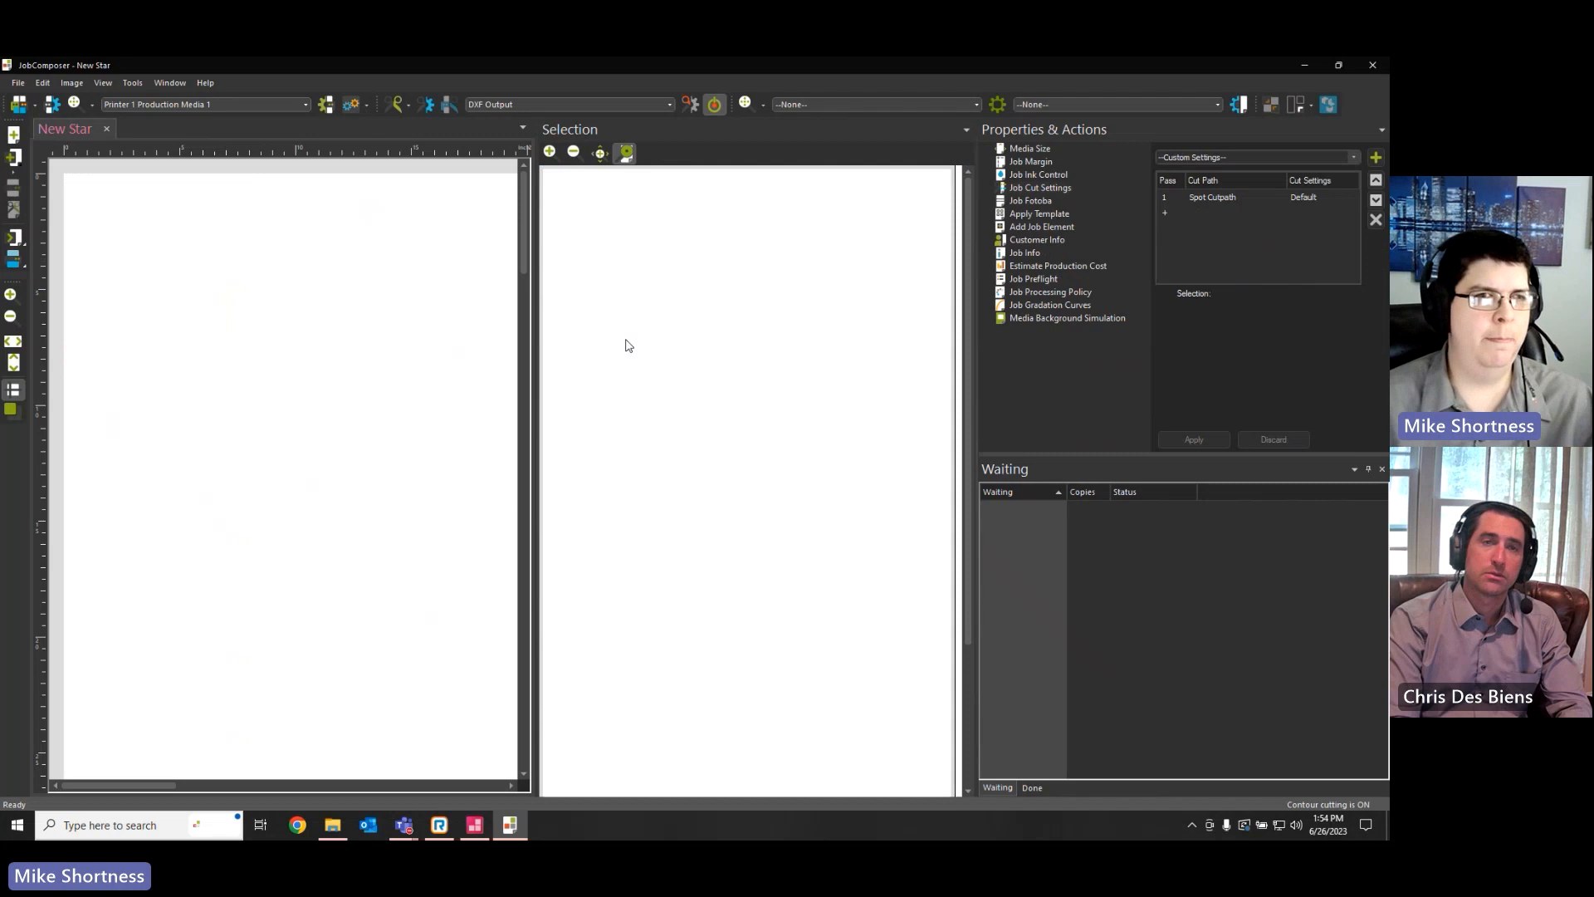
pyautogui.rightClick(192, 269)
pyautogui.click(257, 471)
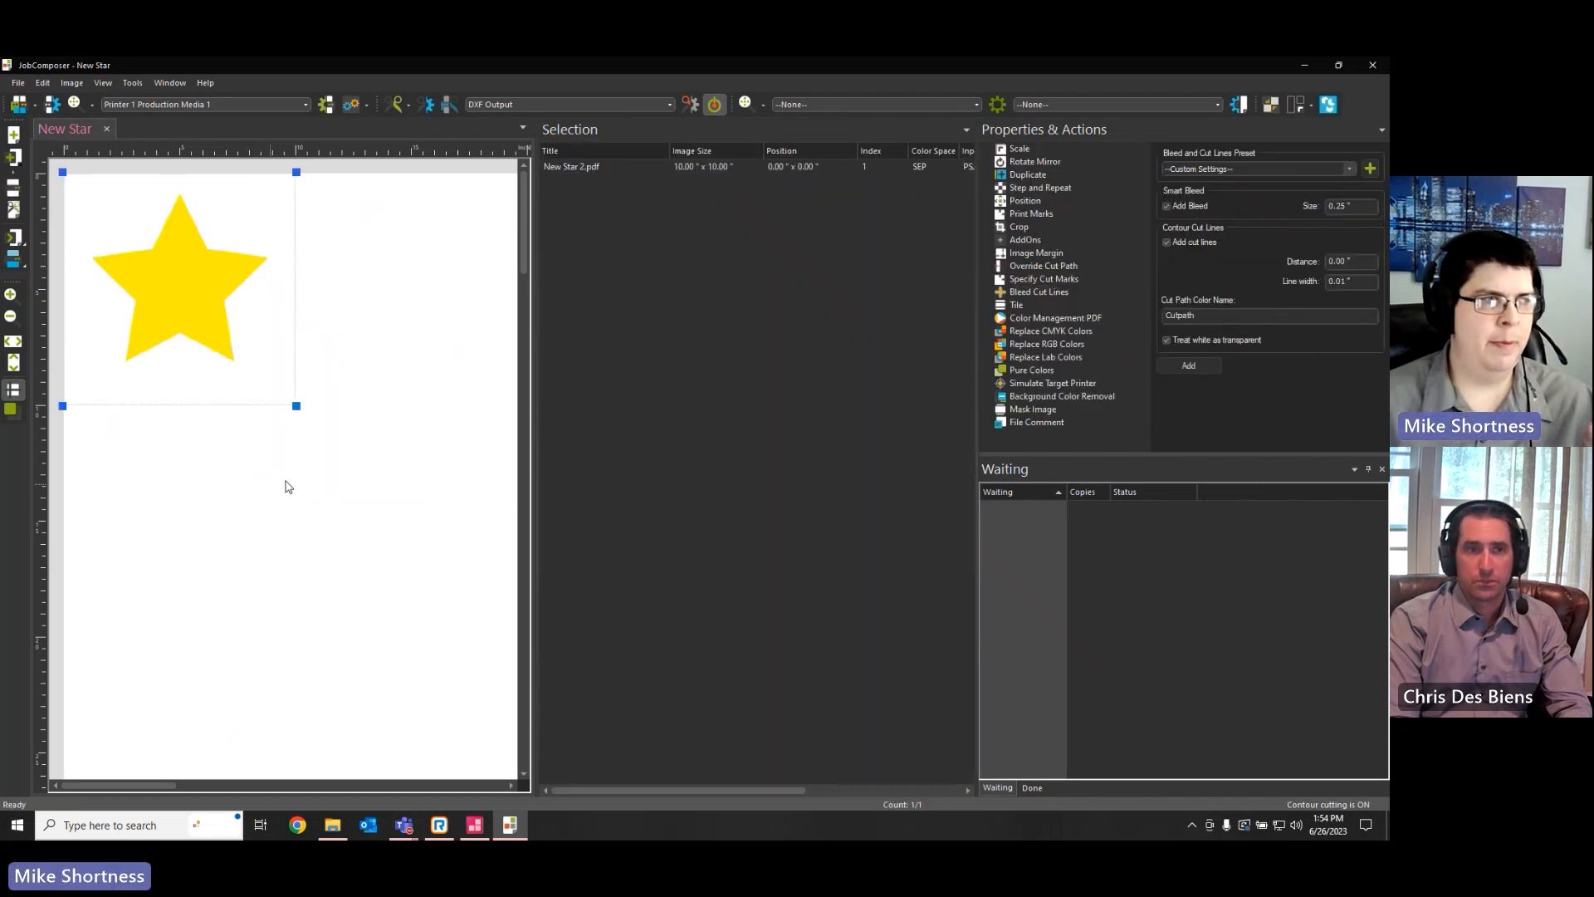
# Change the job's cut path for pass 1 to Rectangle
pyautogui.click(363, 333)
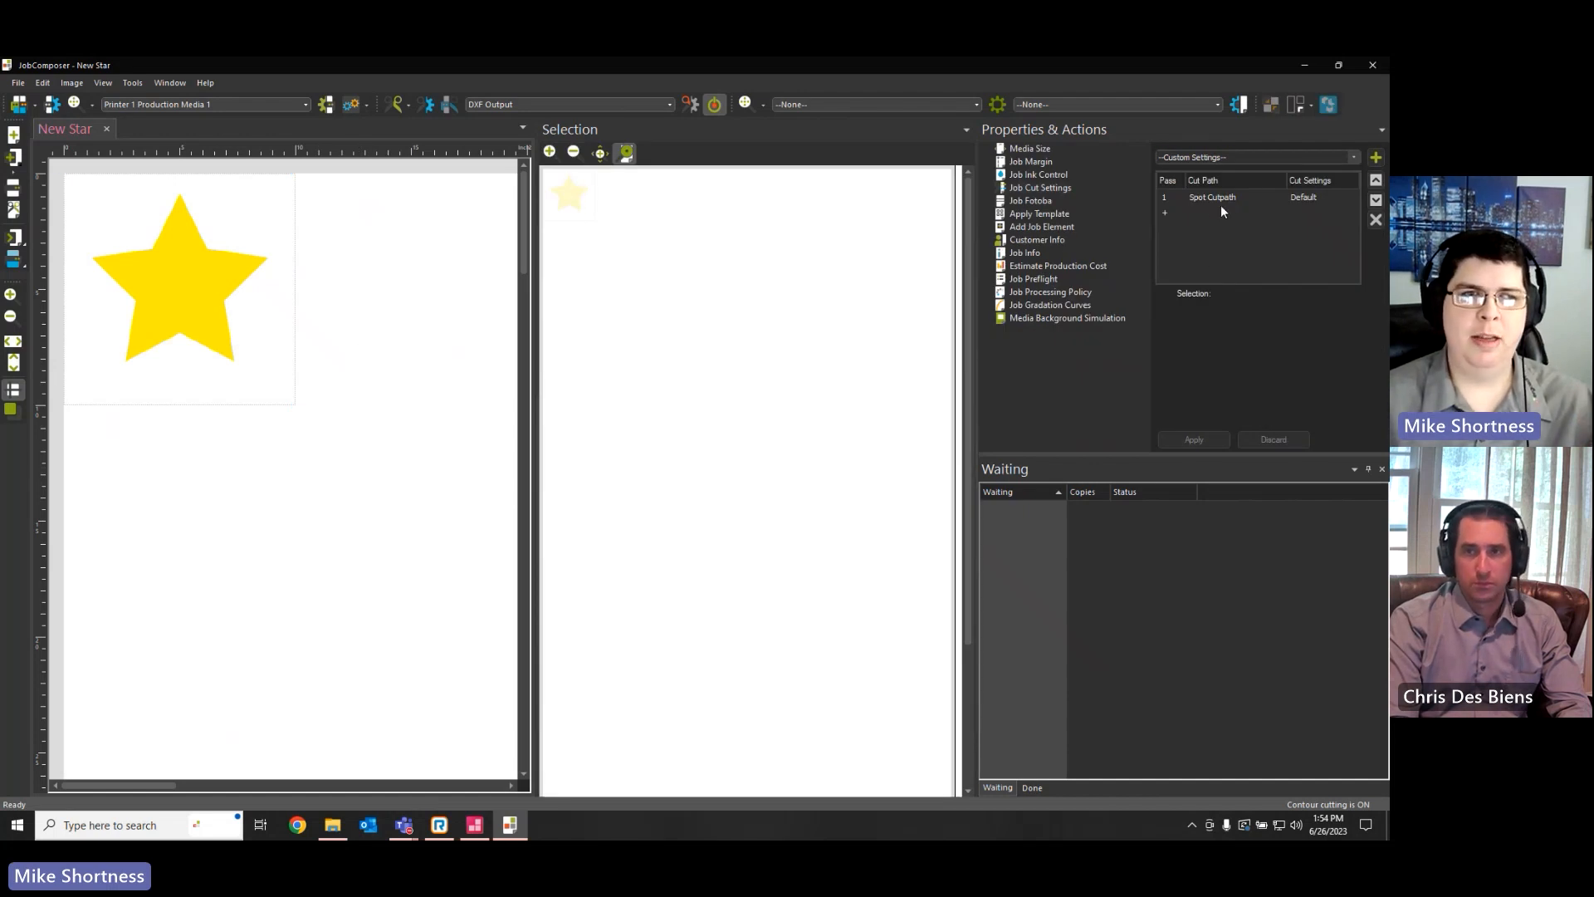
pyautogui.click(1275, 199)
pyautogui.click(1279, 197)
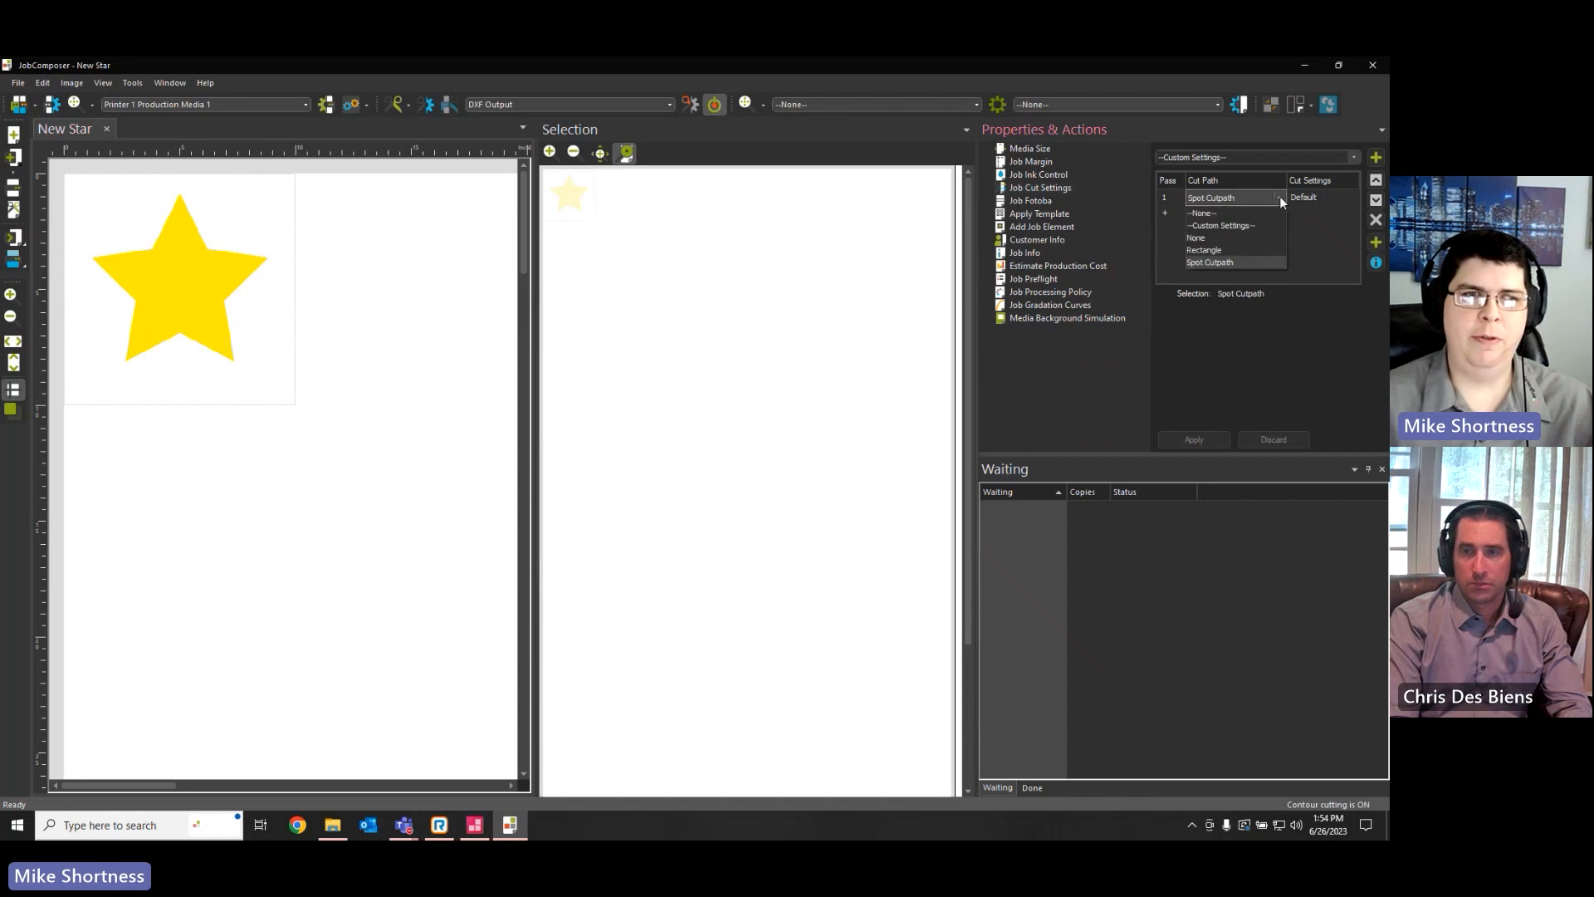
pyautogui.click(1227, 249)
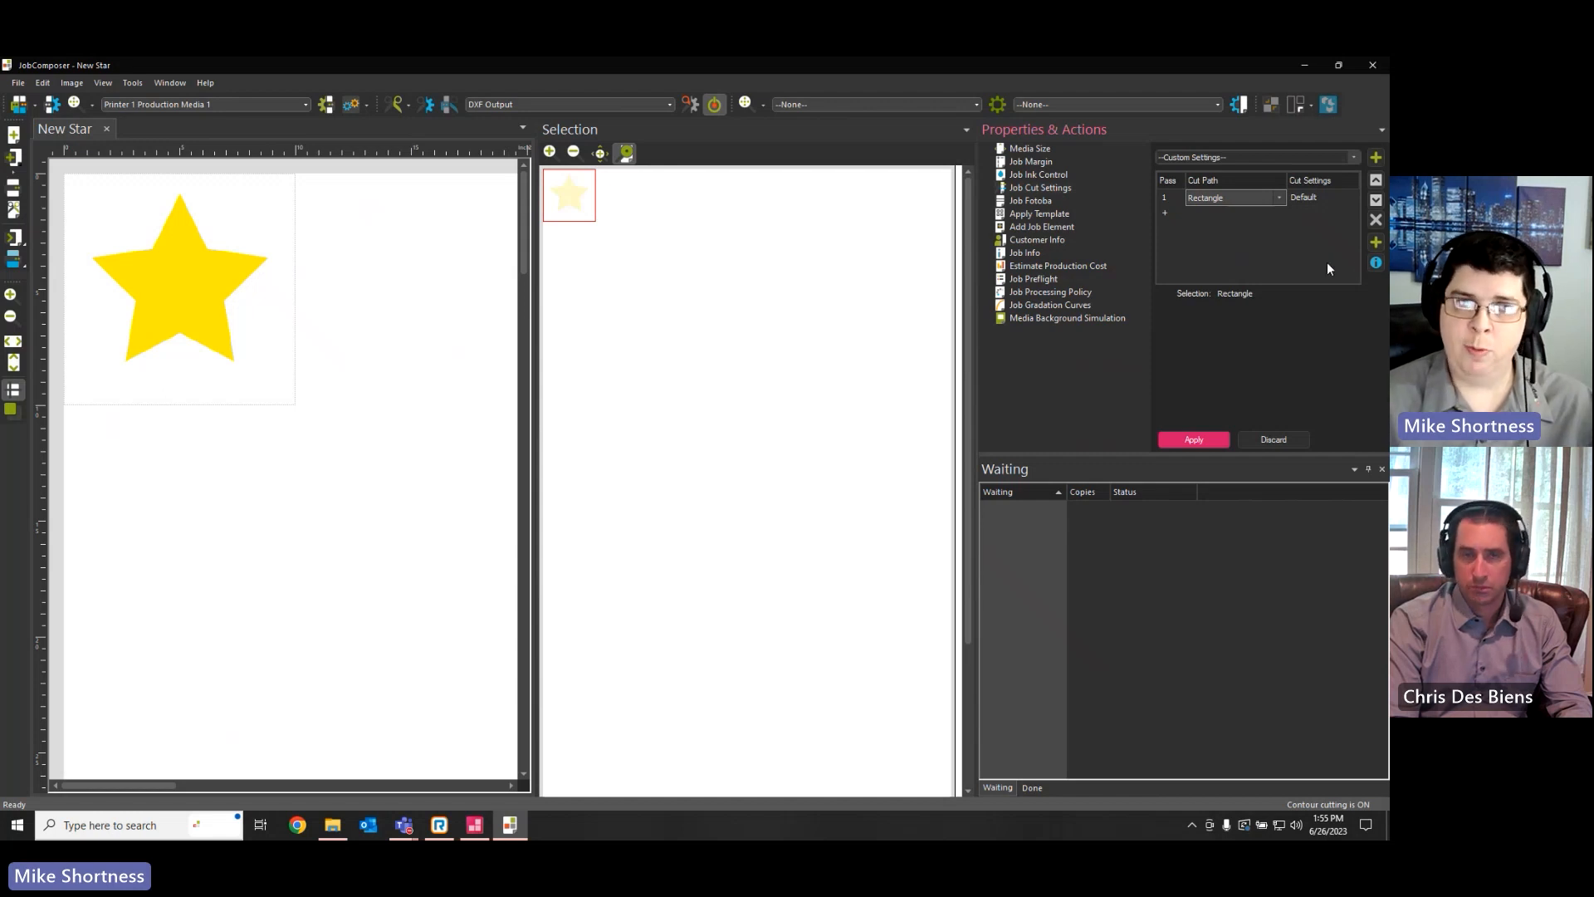
# Review the image border shape options in a copy of the Rectangle cut path preset without saving the copy
pyautogui.click(1376, 245)
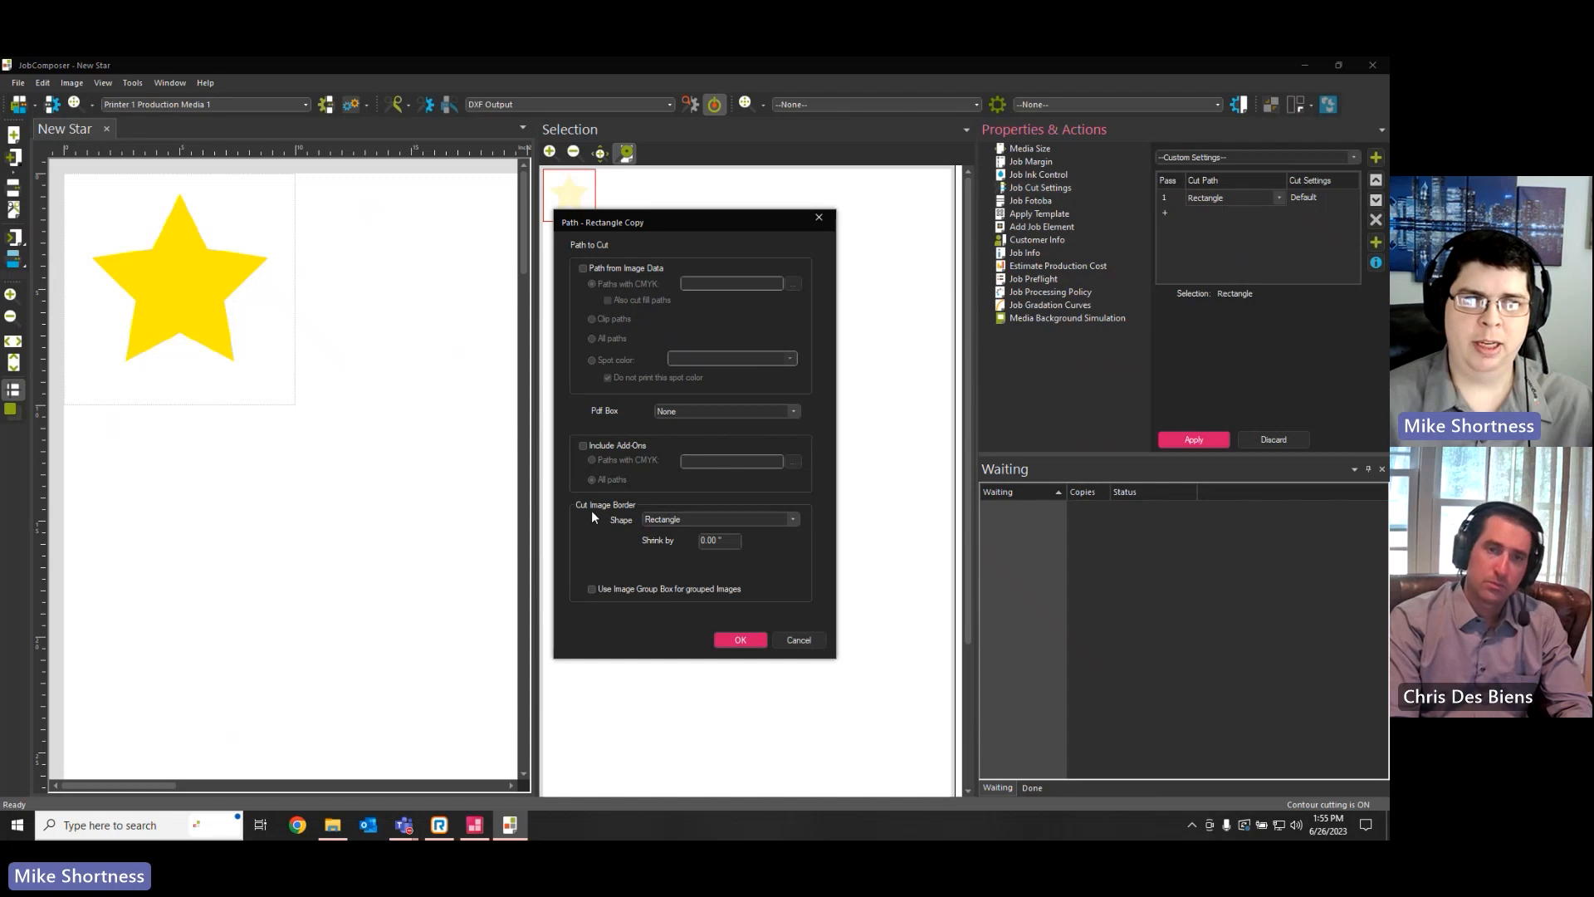
pyautogui.click(681, 520)
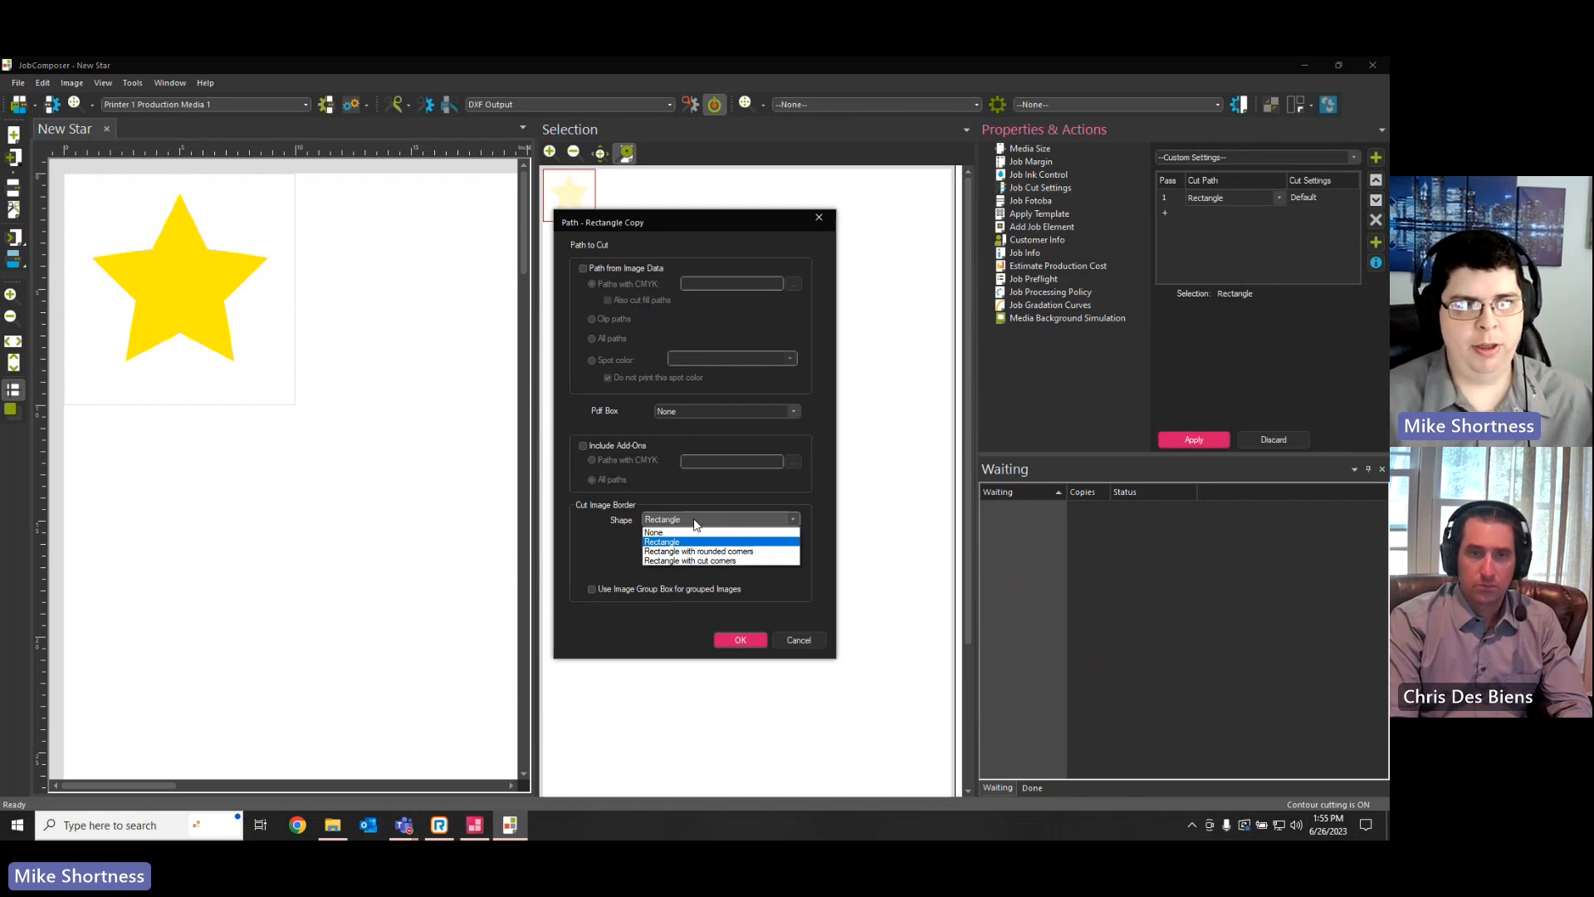
pyautogui.click(694, 520)
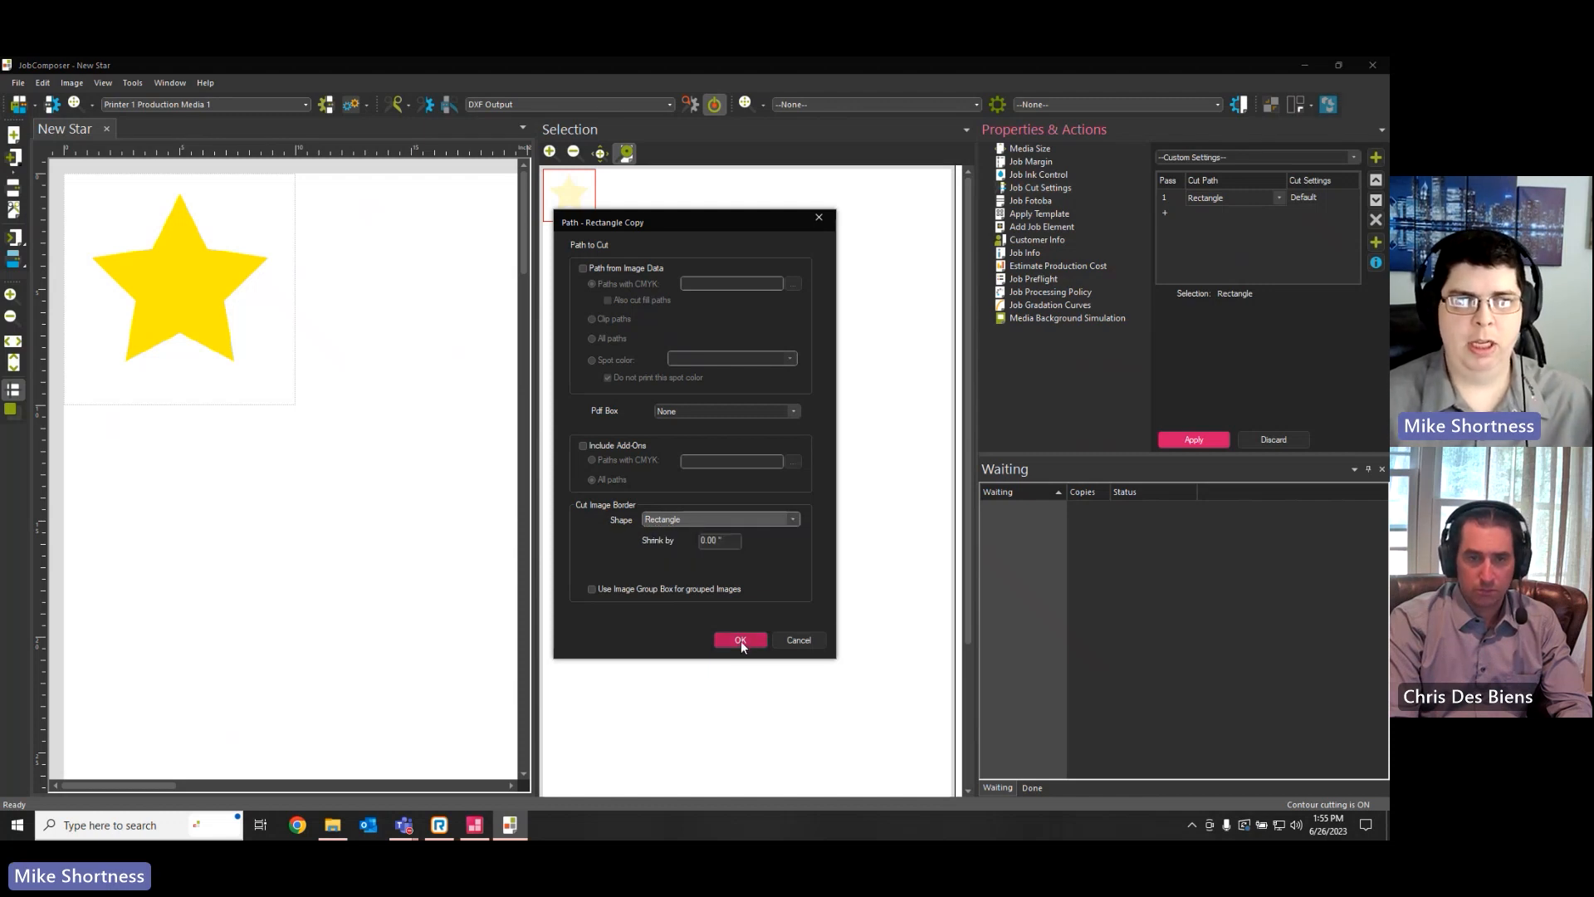
pyautogui.click(801, 641)
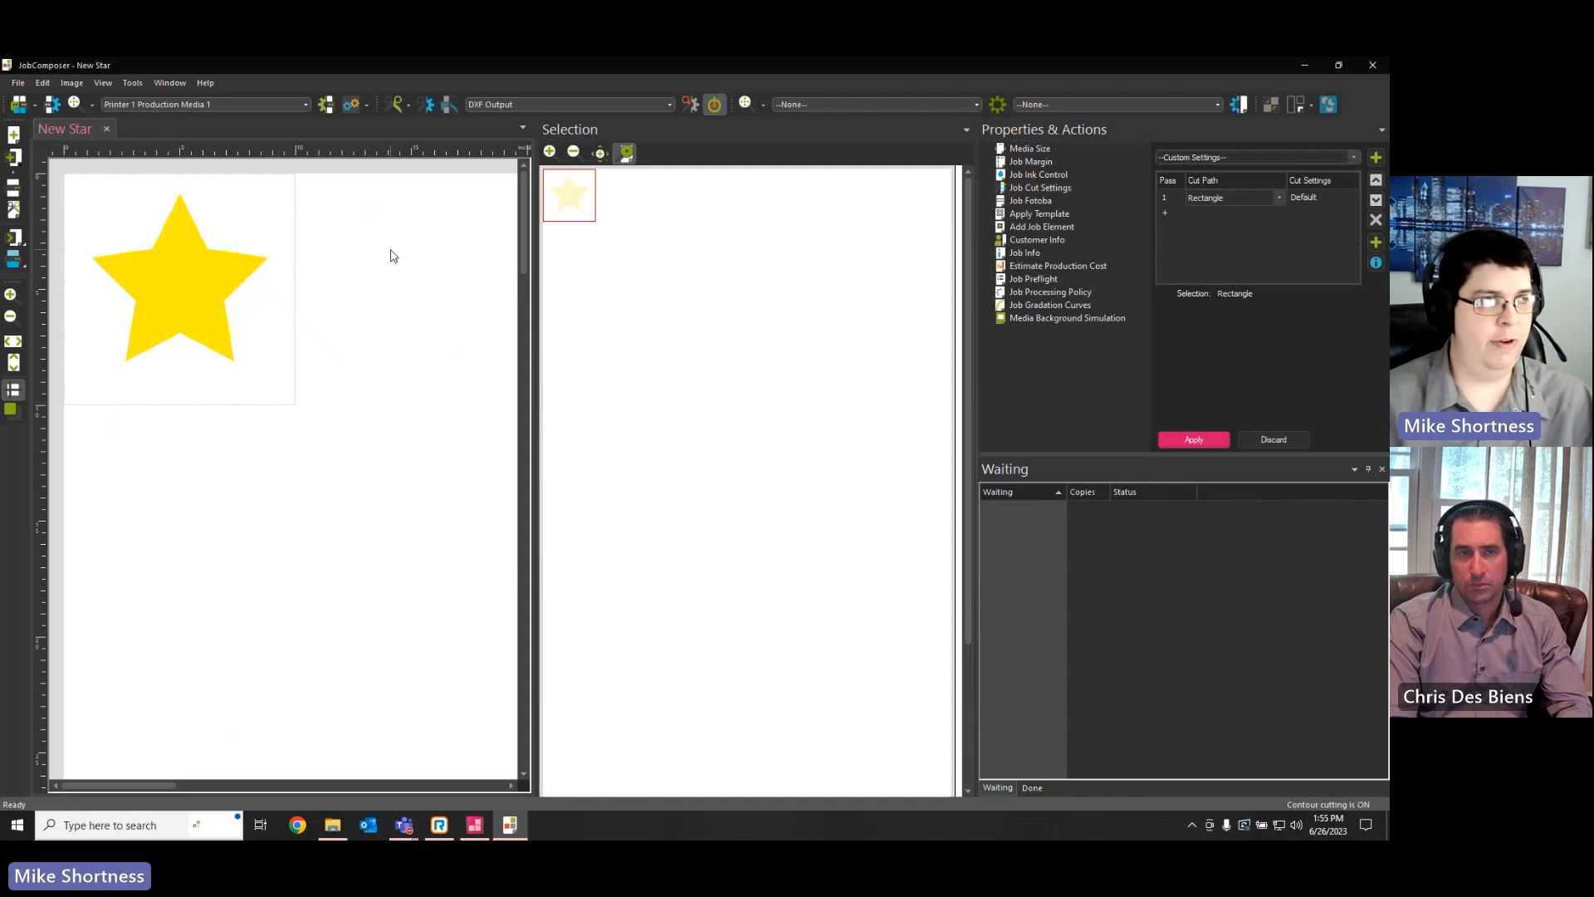
# Copy the New Star 2.pdf image and paste three more copies of it on the job
pyautogui.scroll(-2, 390, 250)
pyautogui.hotkey('ctrl', 'a')
pyautogui.hotkey('ctrl', 'c')
pyautogui.hotkey('ctrl', 'v')
pyautogui.hotkey('ctrl', 'v')
pyautogui.hotkey('ctrl', 'v')
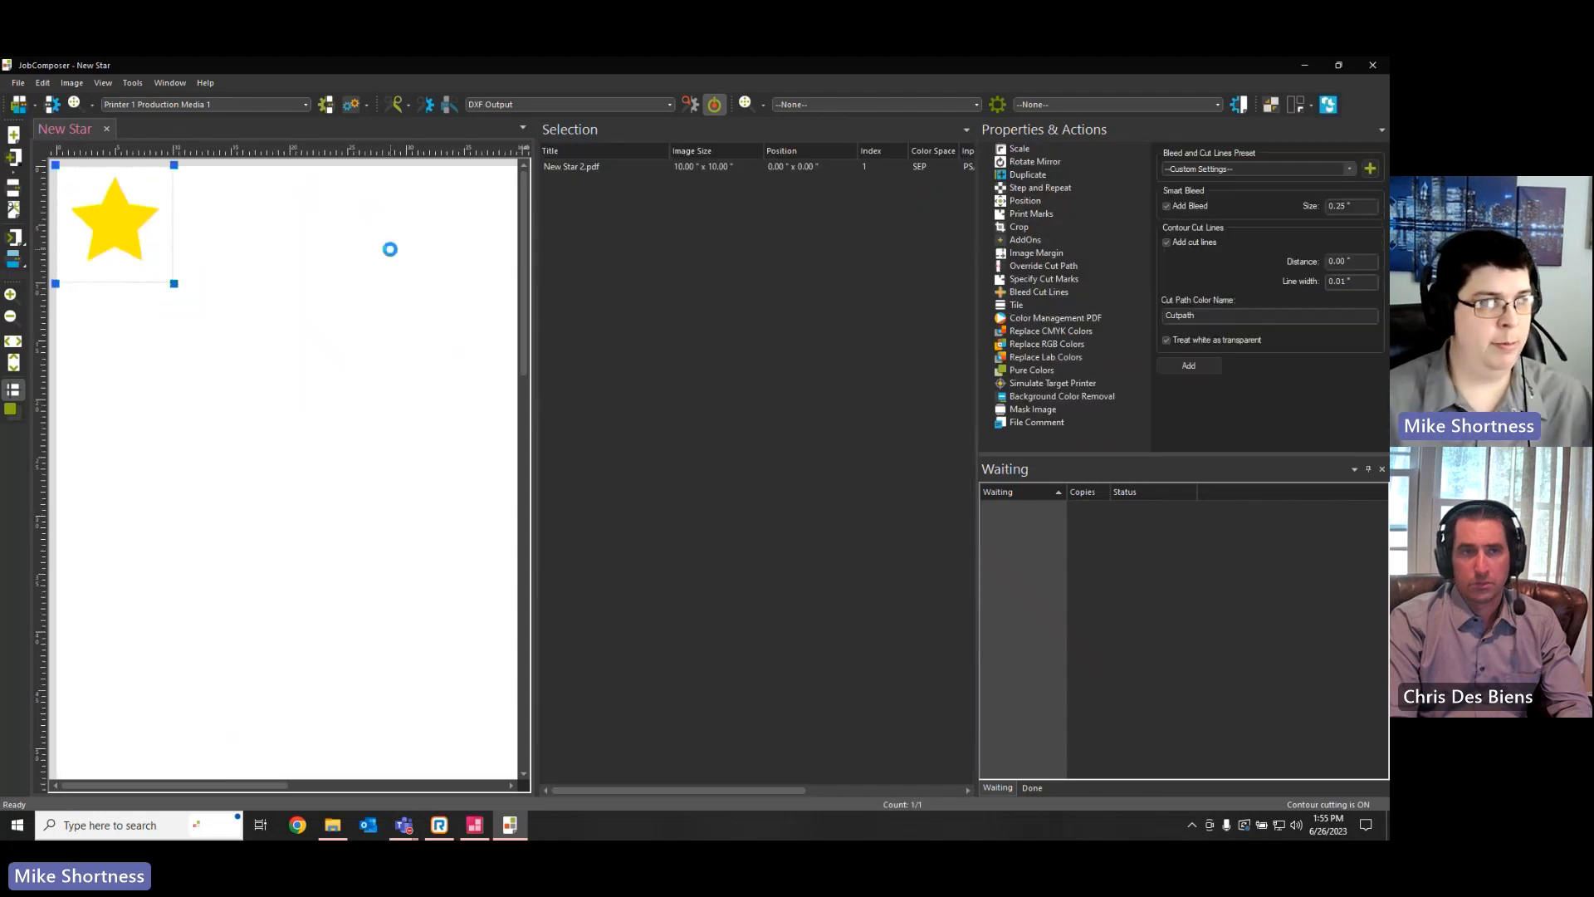
pyautogui.click(392, 397)
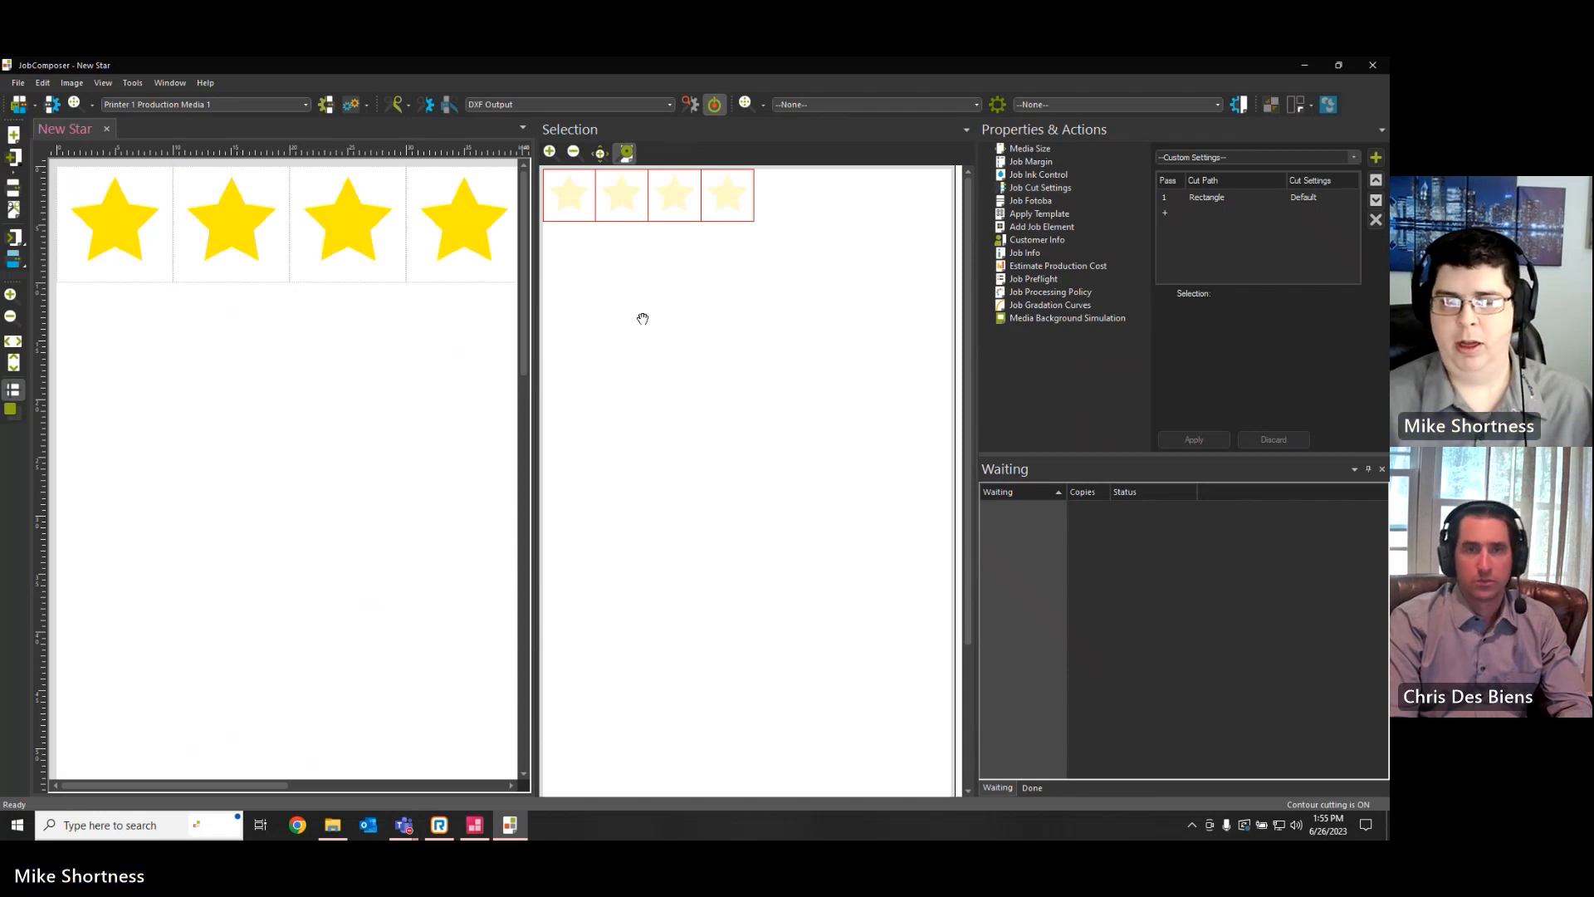
# Place Guitar.jpg on the job beside the row of stars, and delete it again
pyautogui.rightClick(329, 386)
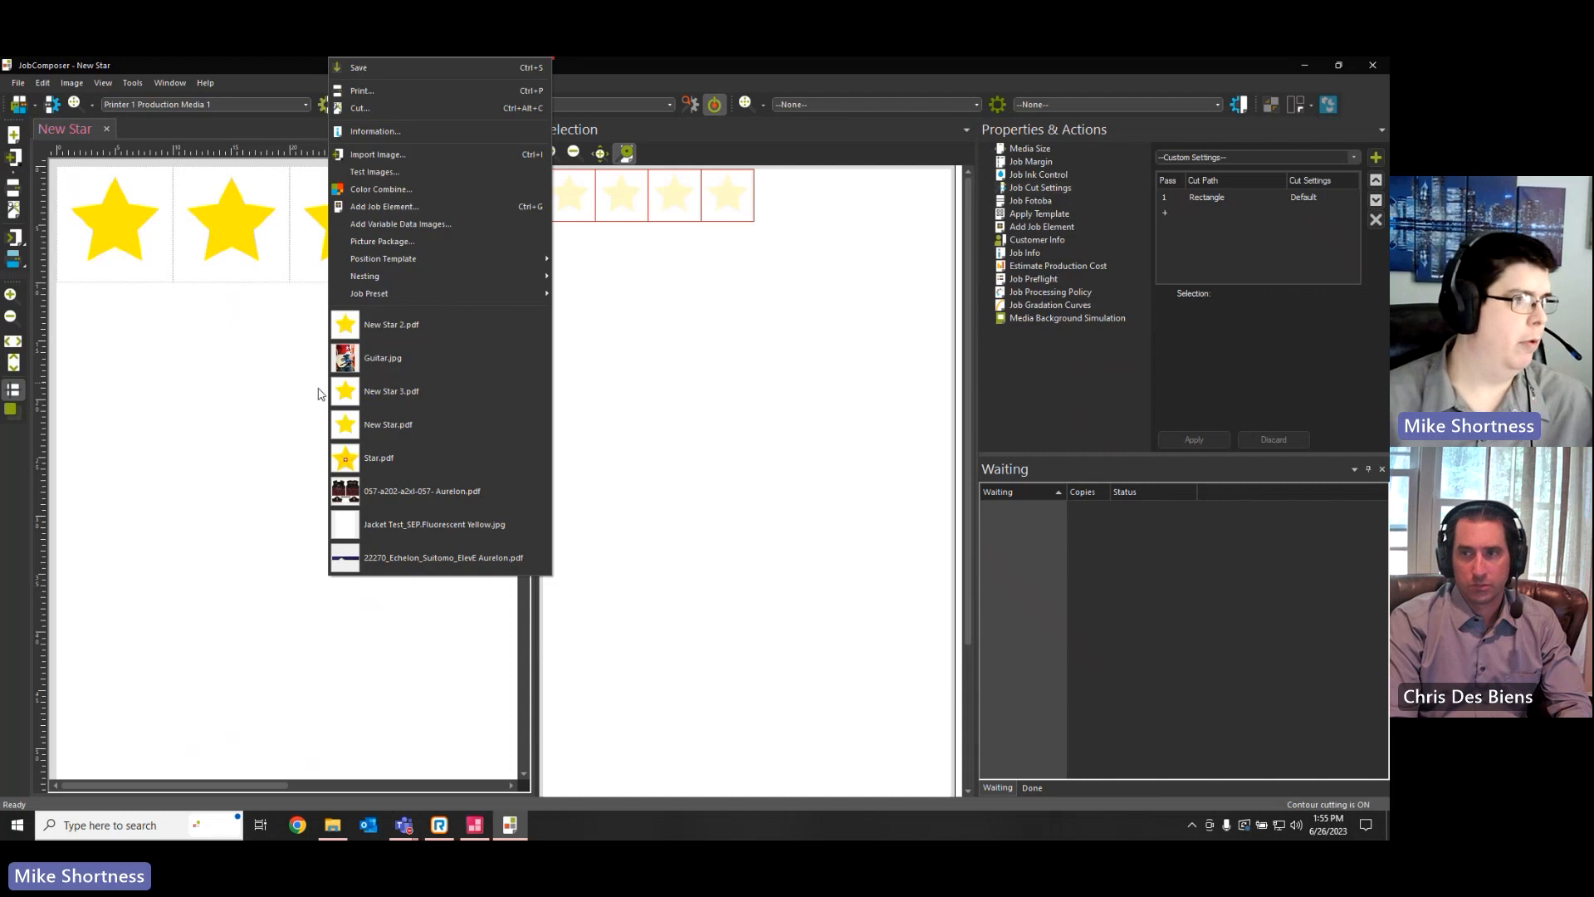
pyautogui.click(378, 357)
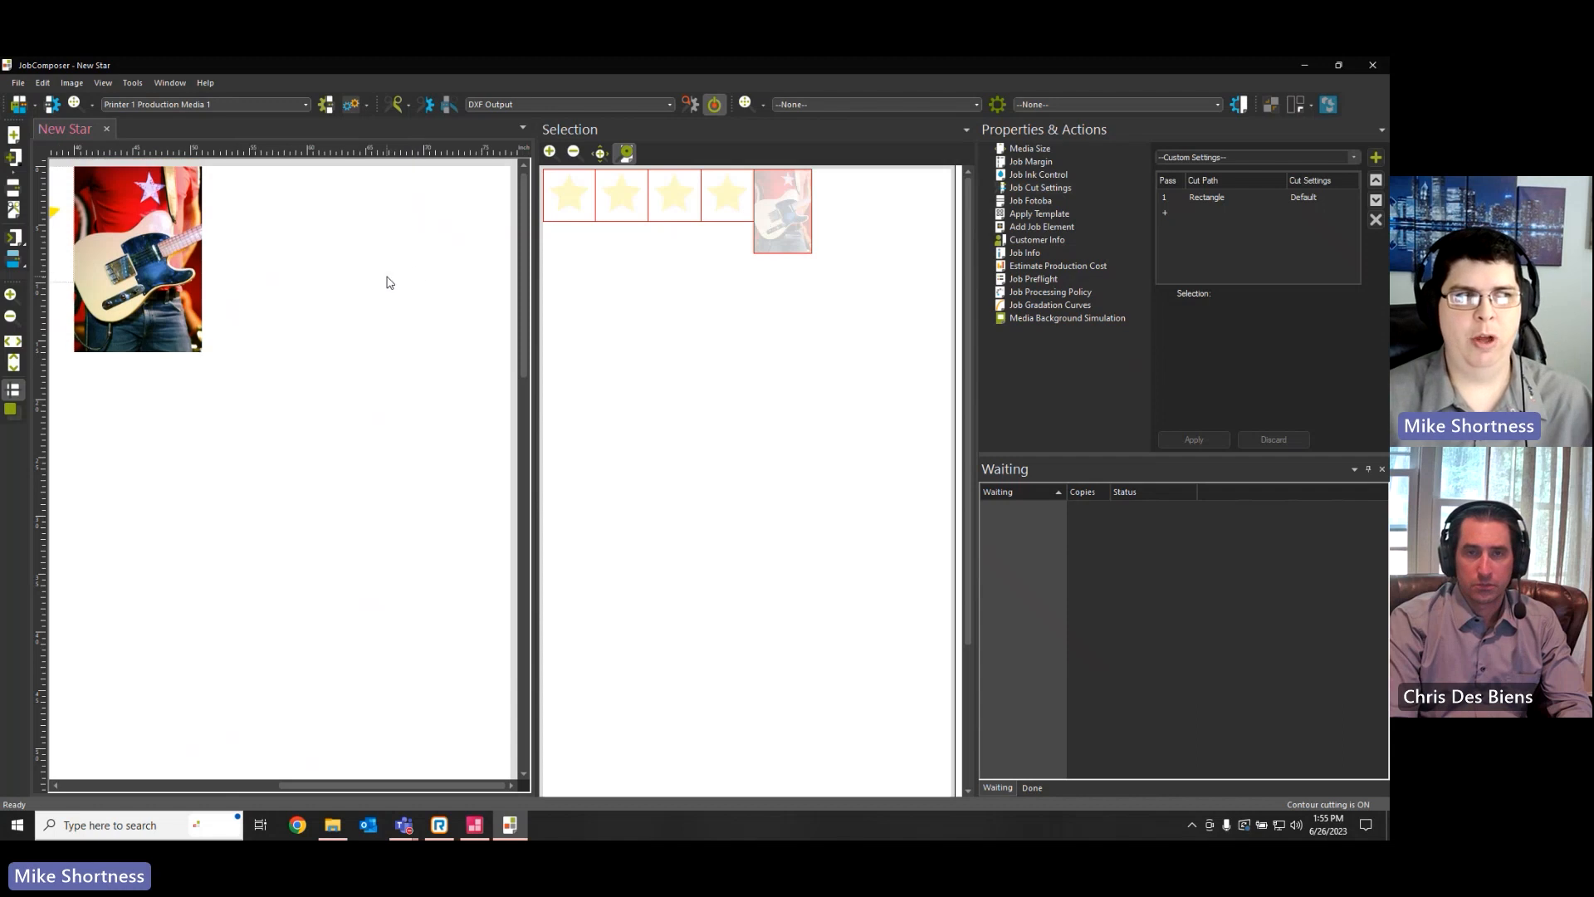
pyautogui.click(163, 249)
pyautogui.press('Delete')
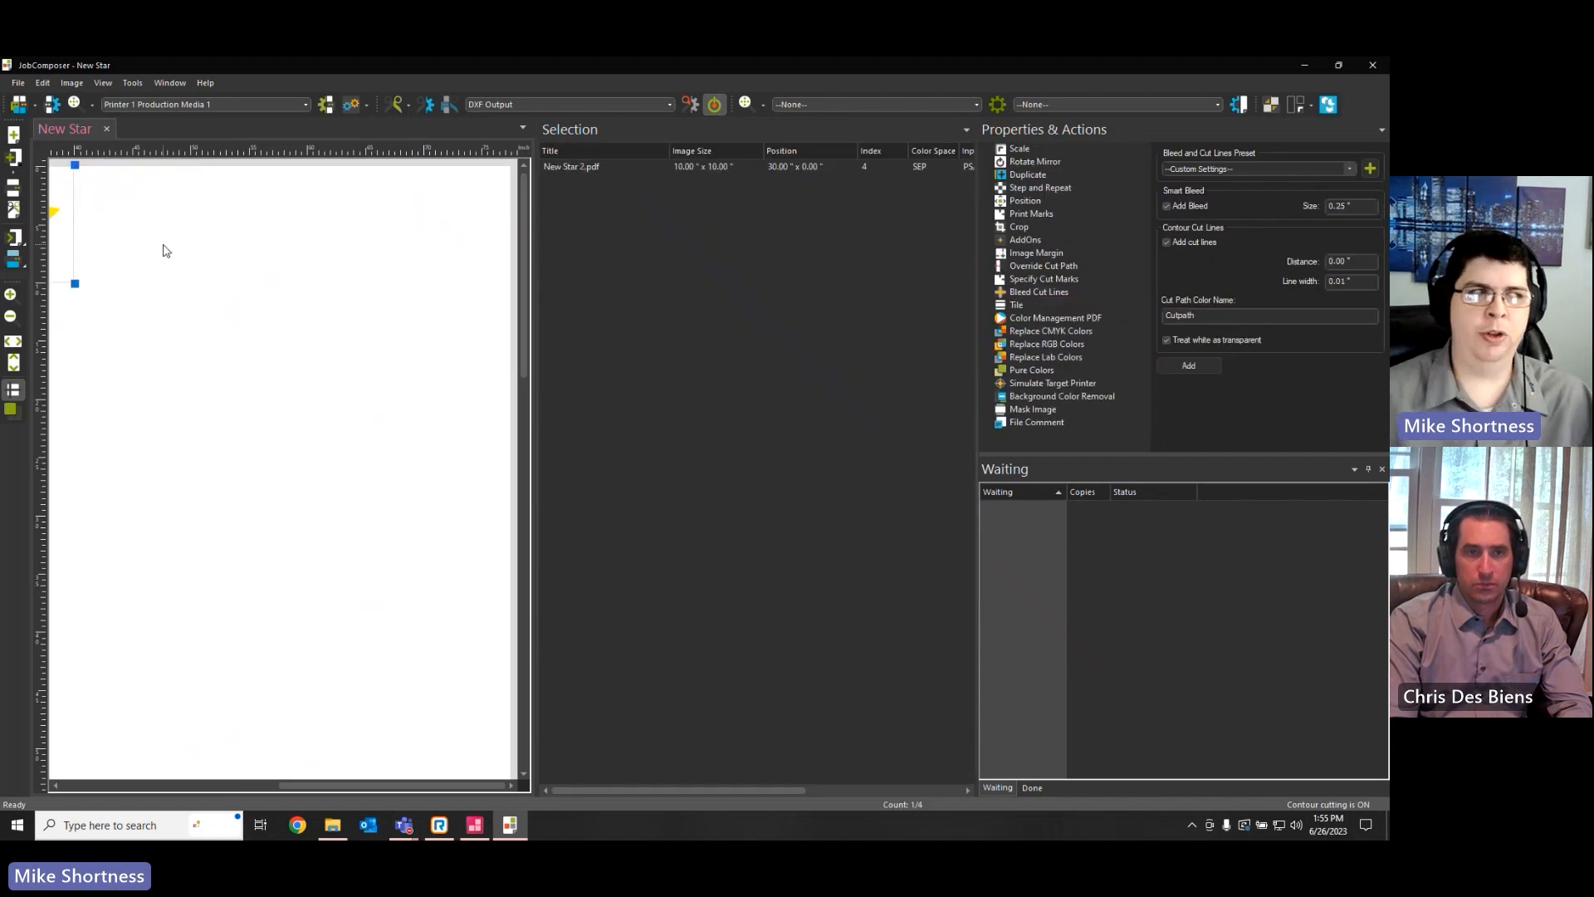
pyautogui.scroll(-3, 164, 251)
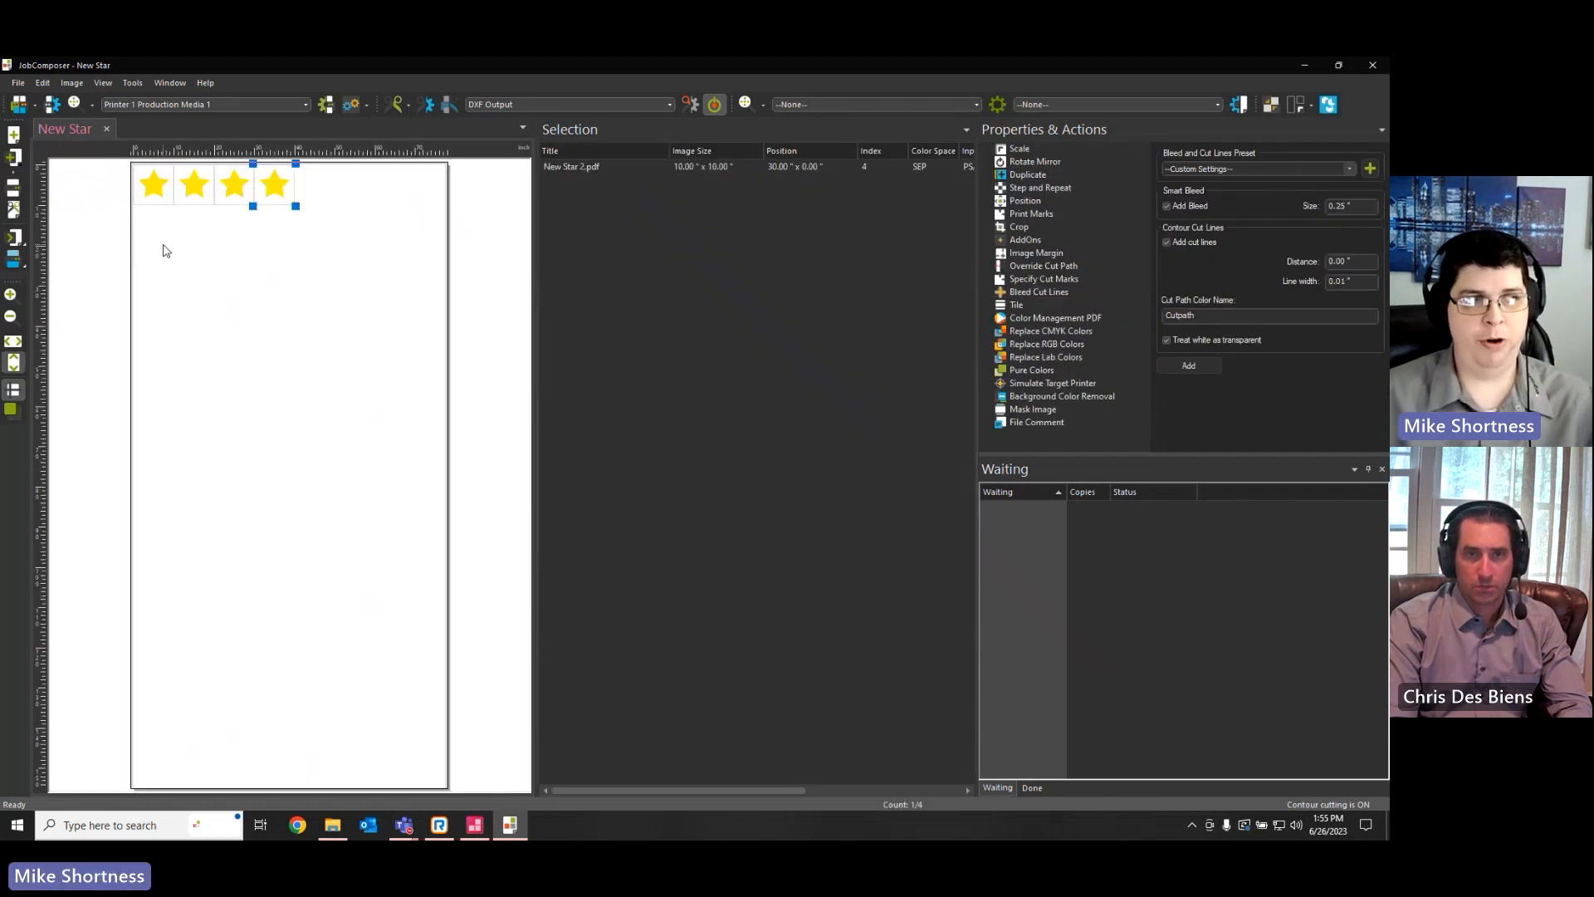